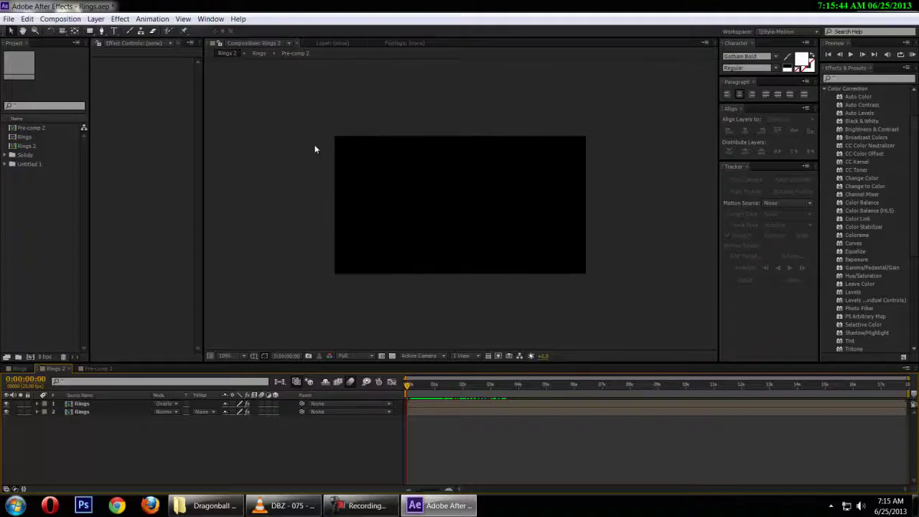
Step: Scrub and preview the existing ring animation, ending about two seconds in
scroll(324, 217, up, 2)
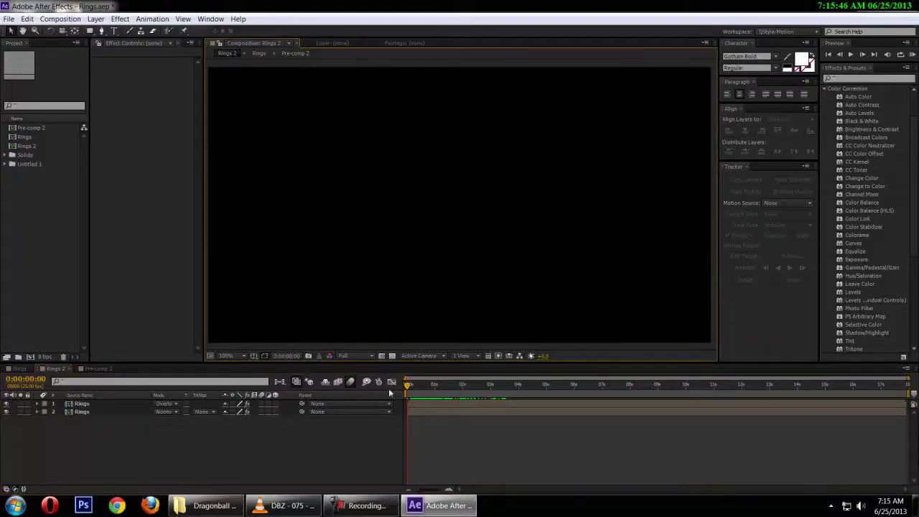
drag(412, 385, 409, 384)
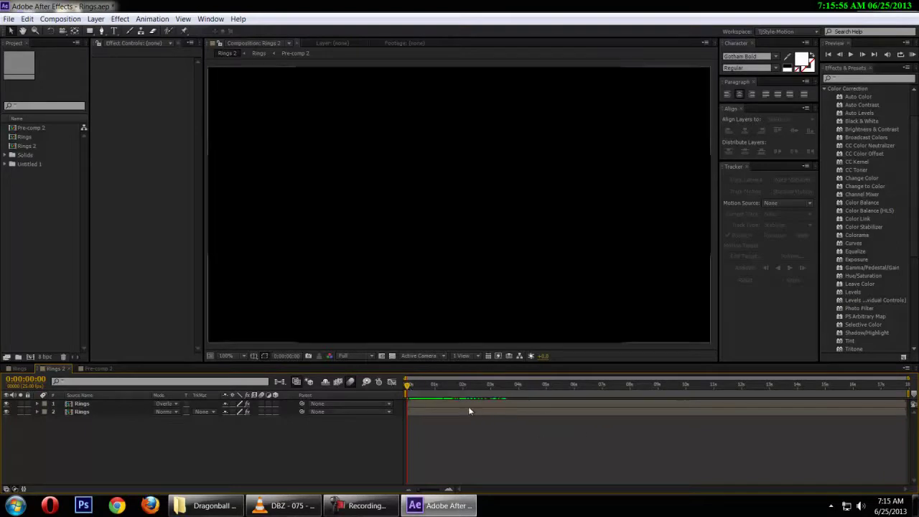
scroll(623, 209, down, 1)
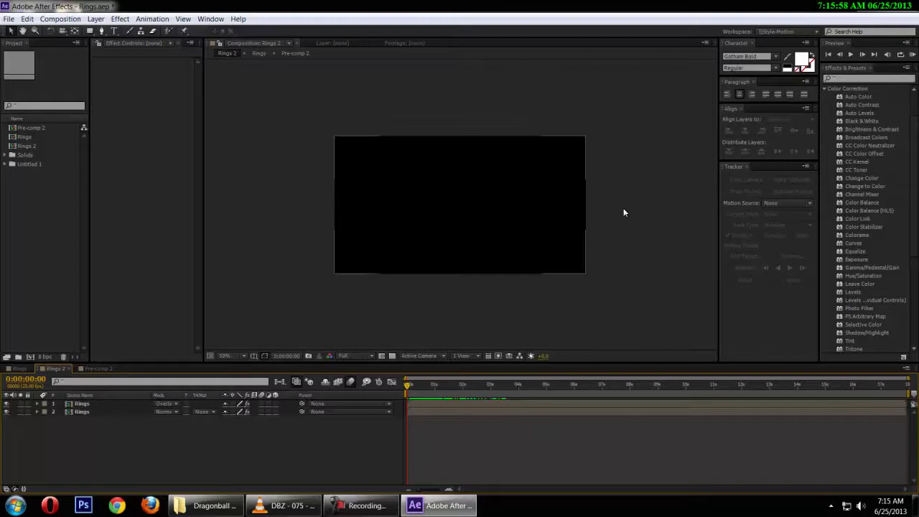
scroll(623, 212, up, 1)
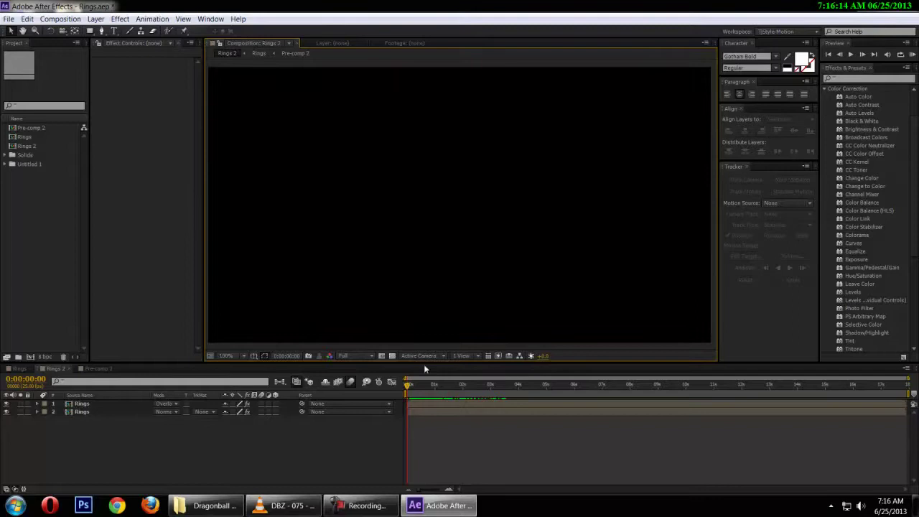
key(space)
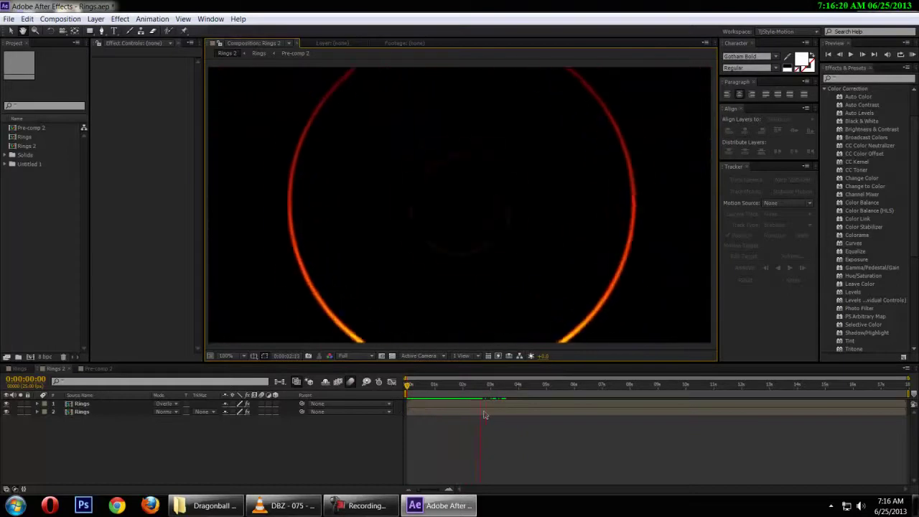
drag(484, 389, 318, 369)
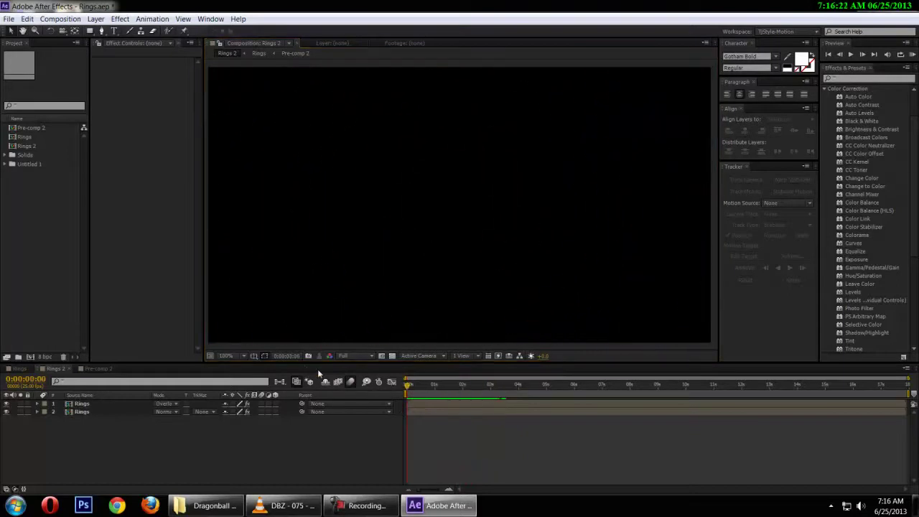
key(space)
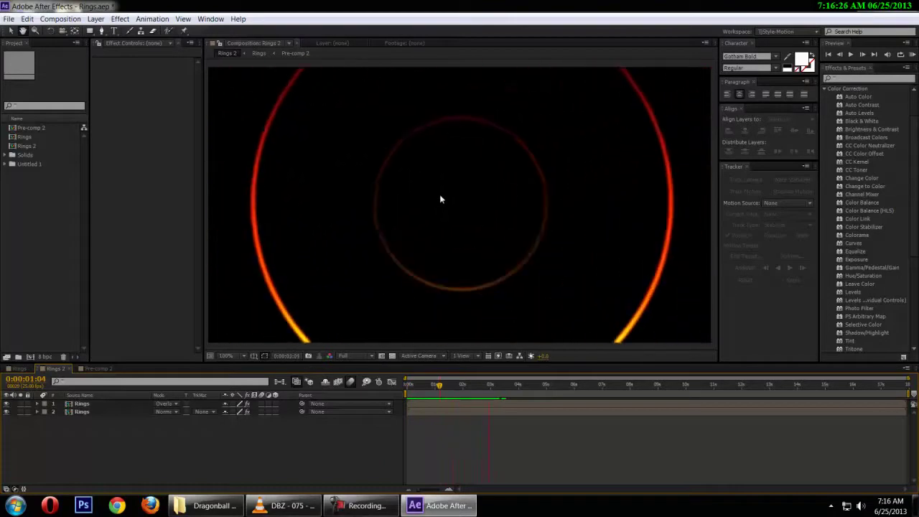
drag(495, 389, 507, 388)
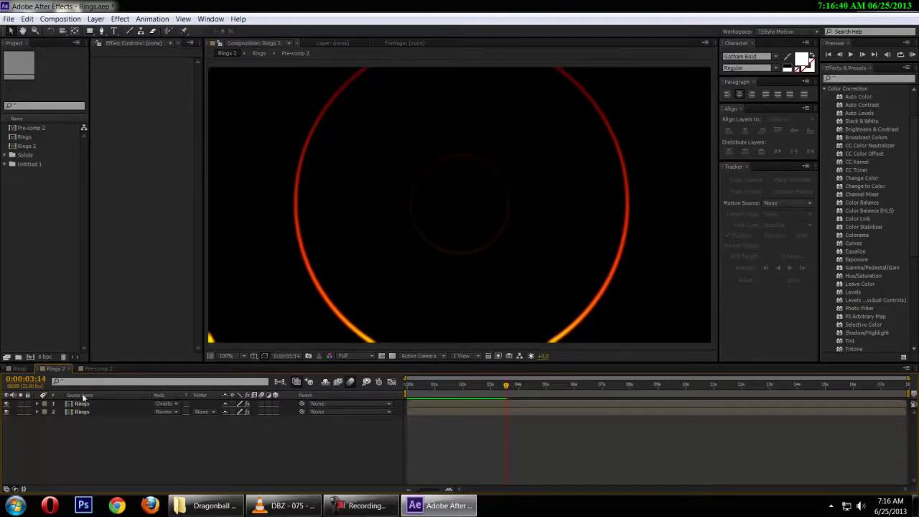
Step: Browse the Rings and Pre-comp 2 comps, then replay Rings 2 from the start
click(20, 368)
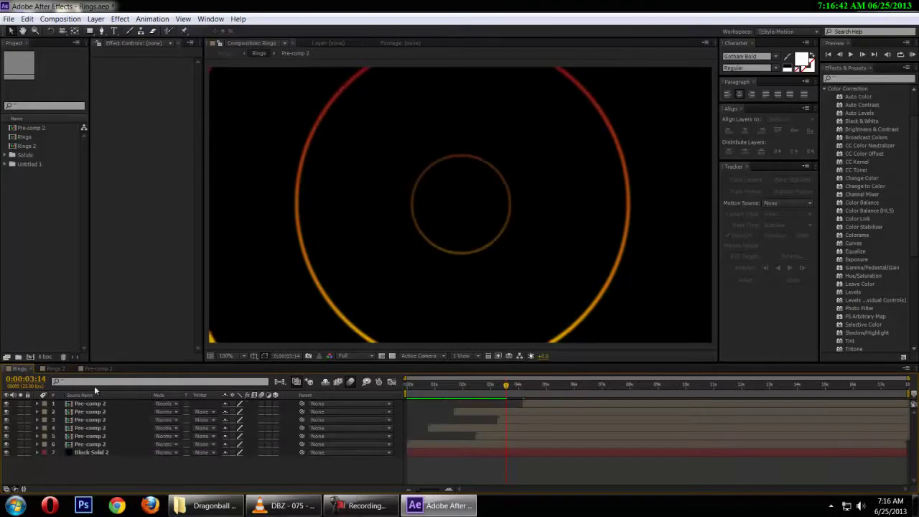
click(104, 369)
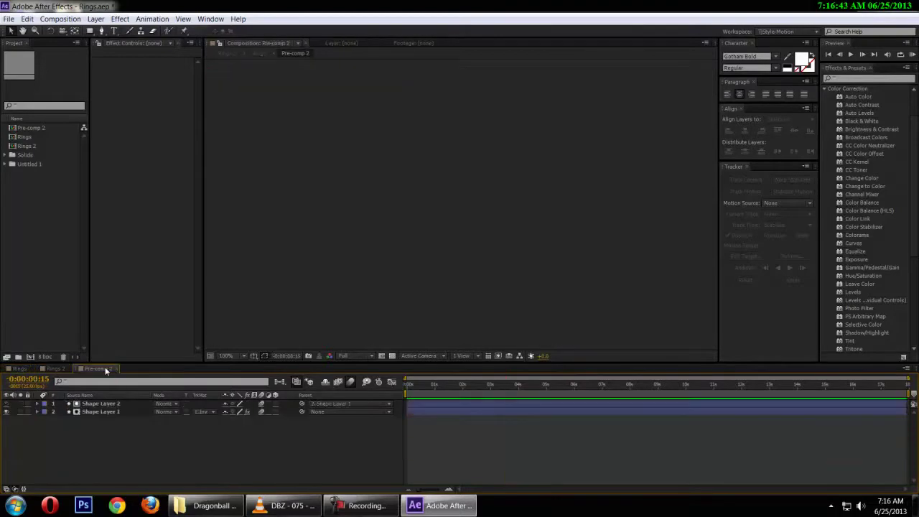
click(56, 368)
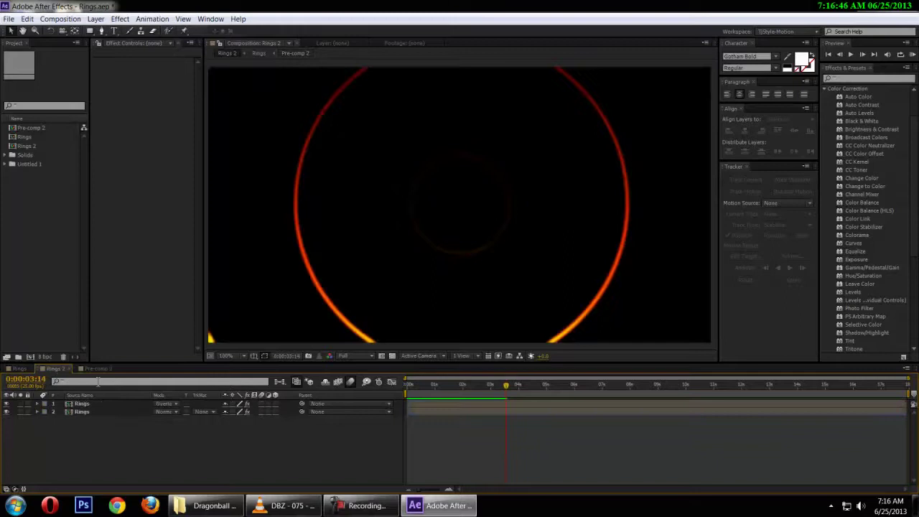
click(413, 388)
key(space)
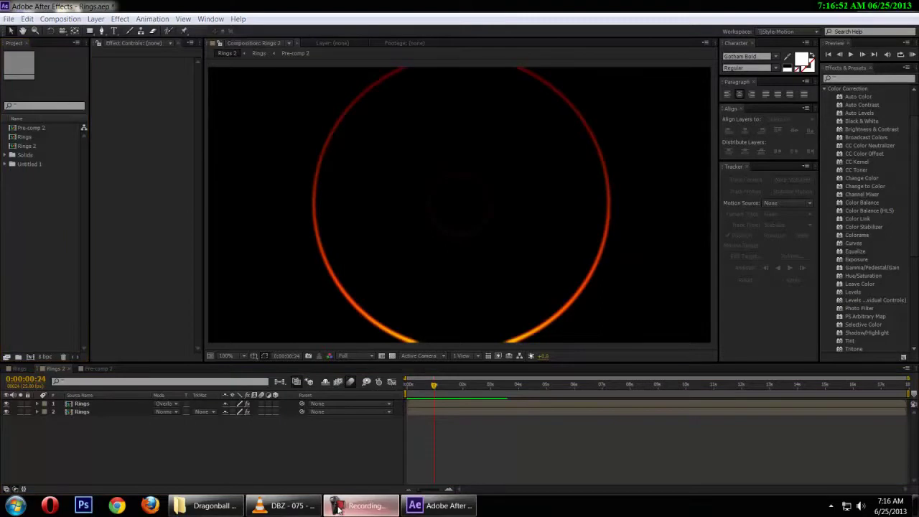
Step: Create Comp 2 with the PAL D1/DV Widescreen Square Pixel preset and 0:00:10:00 duration
click(30, 357)
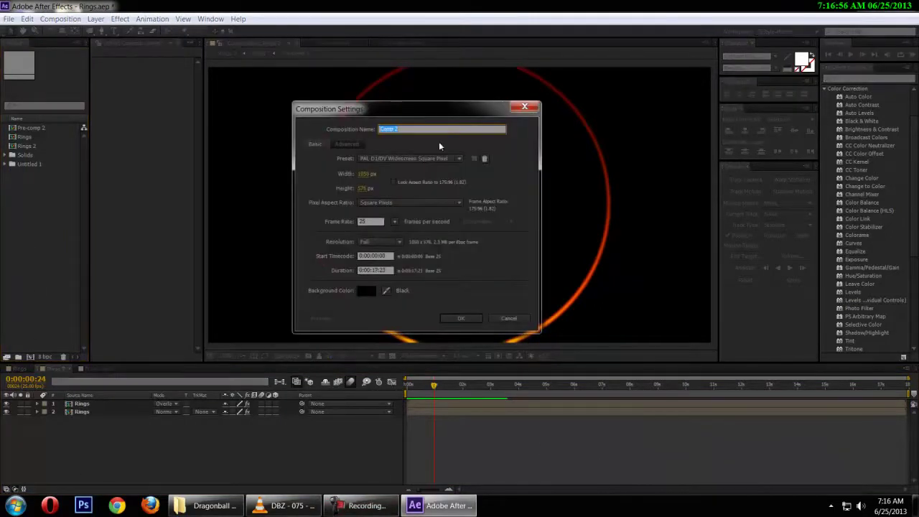
click(402, 157)
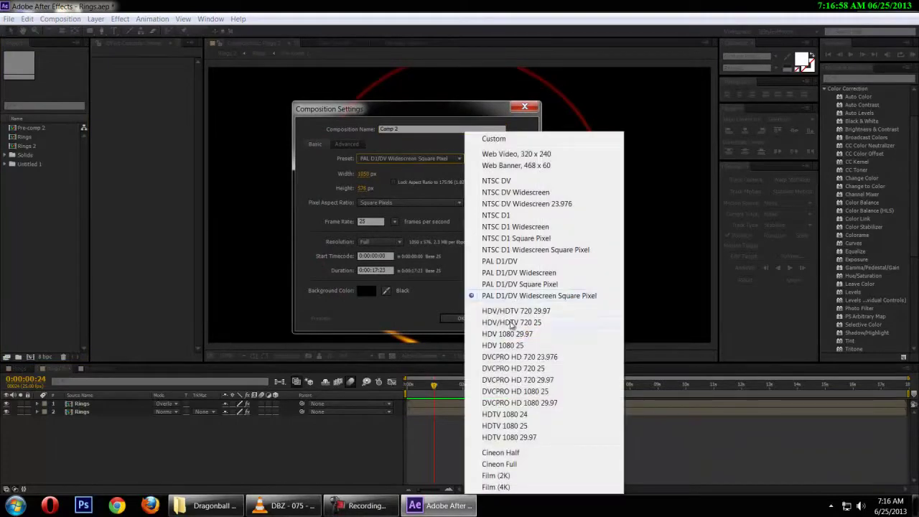
click(536, 296)
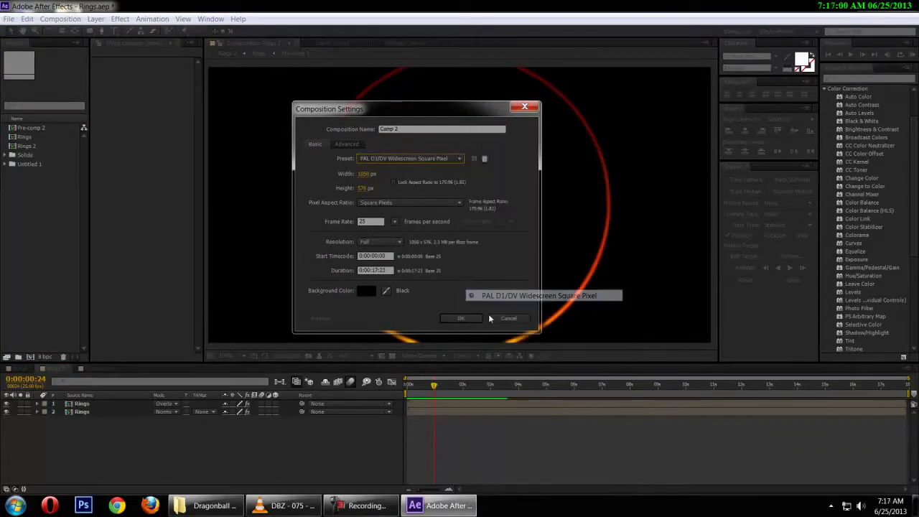
drag(386, 271, 282, 269)
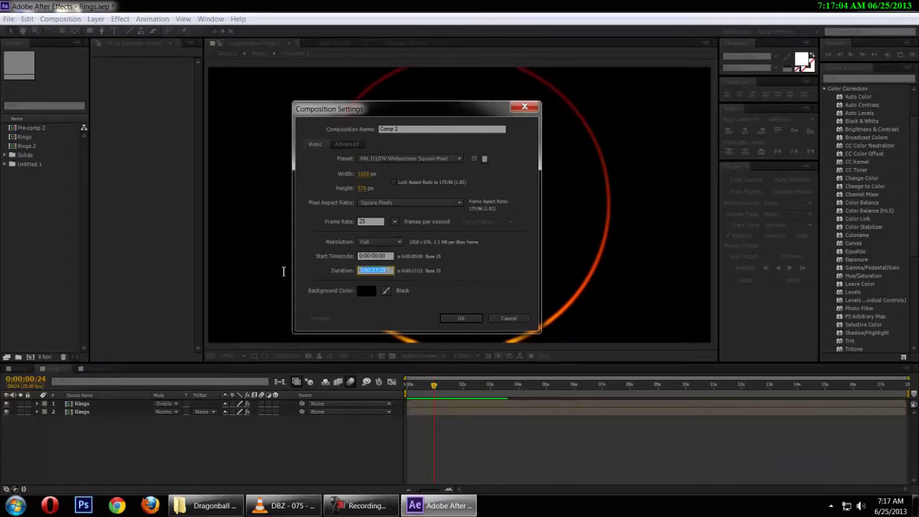
text(10000)
click(460, 318)
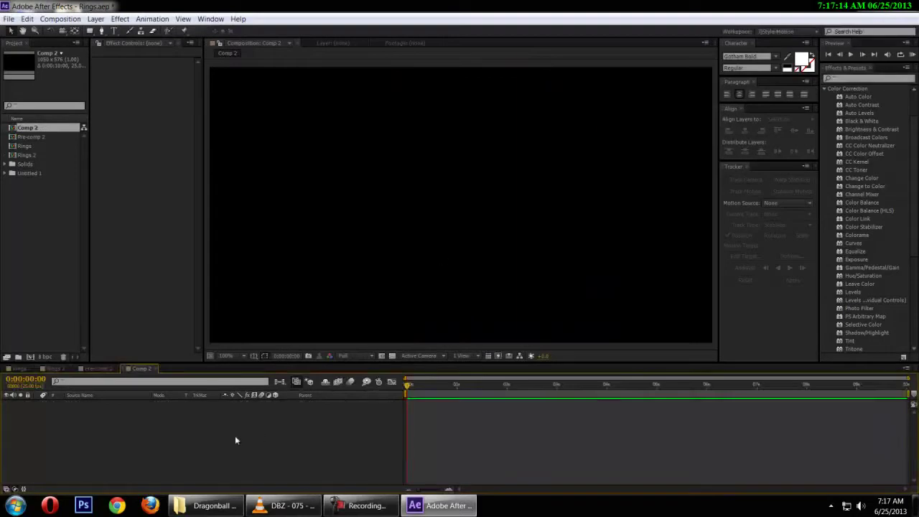
Step: Draw a white circle in the centre of Comp 2 with the Ellipse tool
mouse_move(89, 31)
mouse_down()
mouse_move(143, 63)
mouse_move(137, 53)
mouse_up()
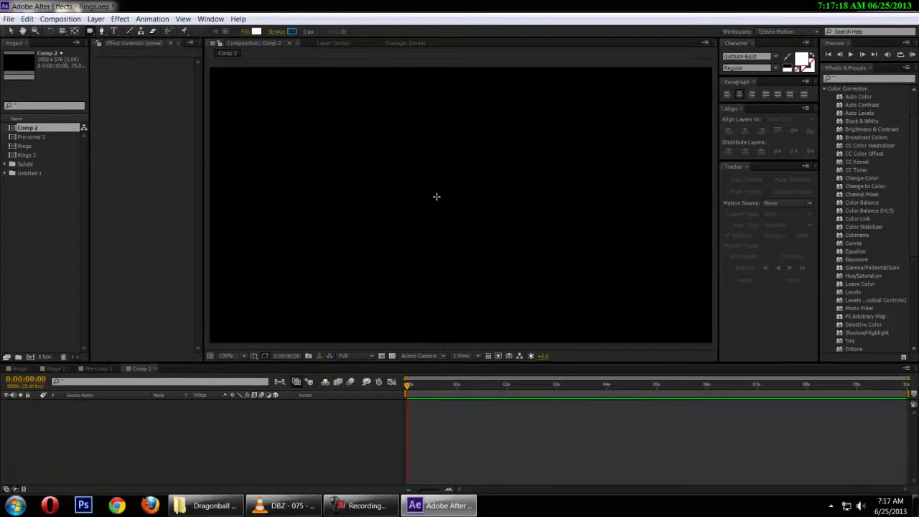
click(381, 144)
drag(381, 143, 540, 248)
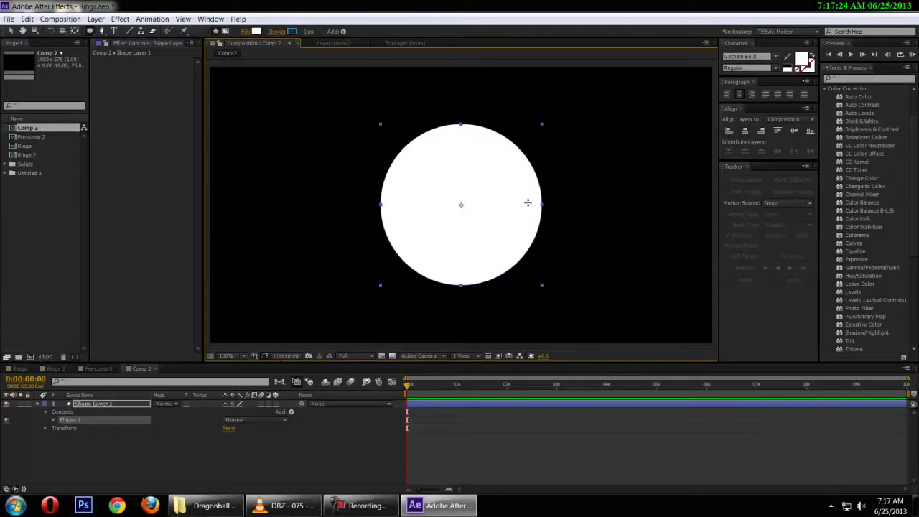
key(comma)
key(comma)
key(period)
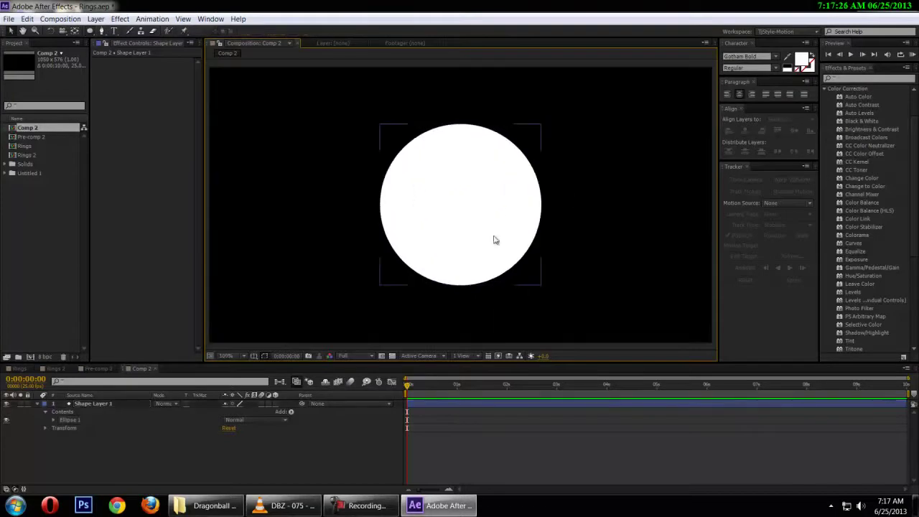
click(369, 160)
key(comma)
key(comma)
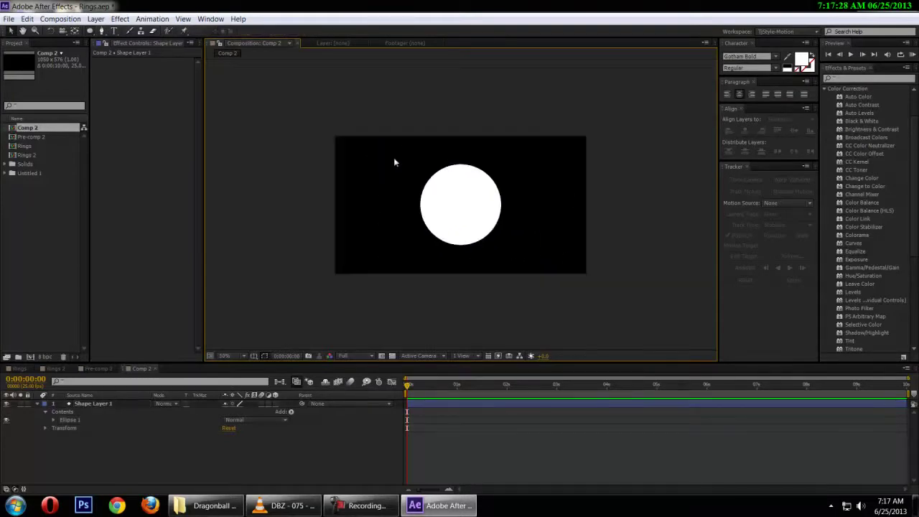
key(period)
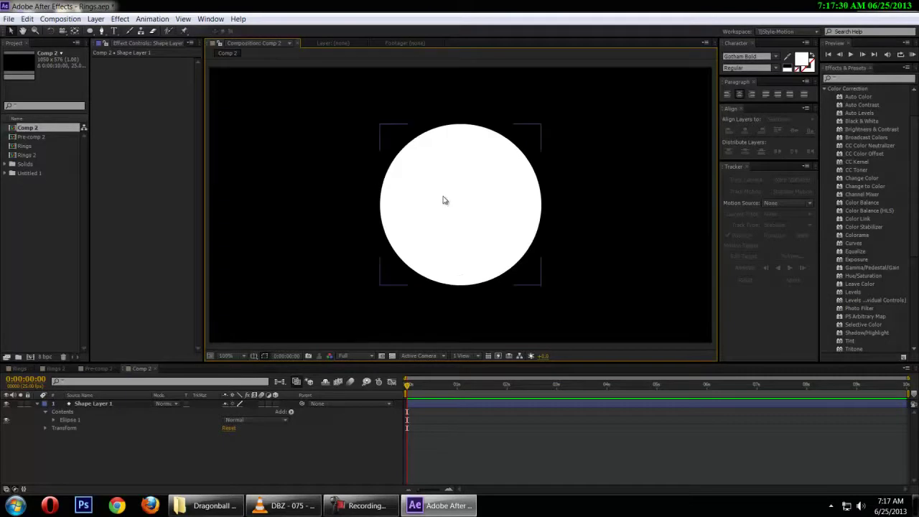
Step: Collapse the circle's layer, check it at 50% and 100% zoom, and select Shape Layer 1
click(38, 404)
click(90, 406)
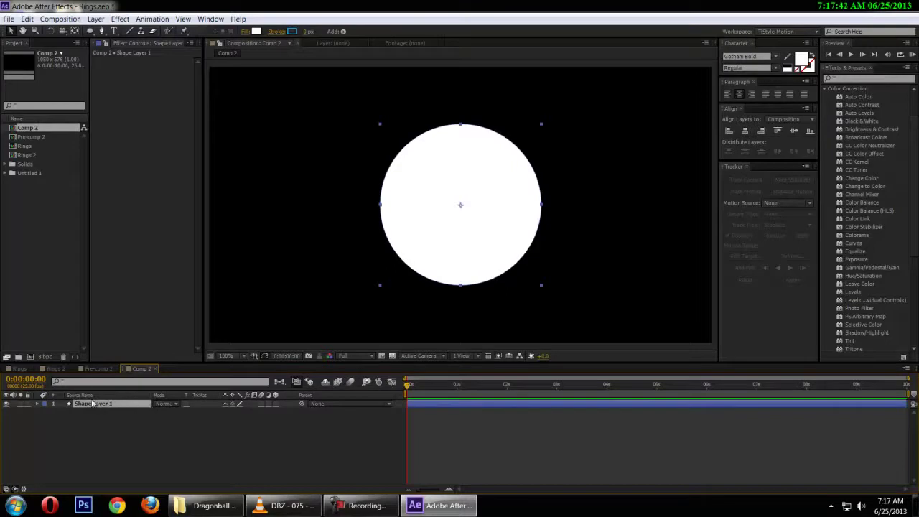
key(comma)
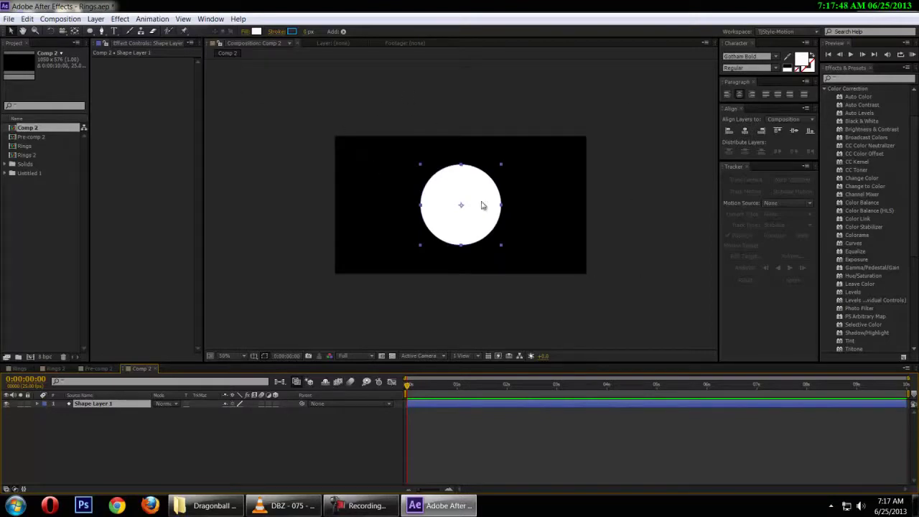
key(period)
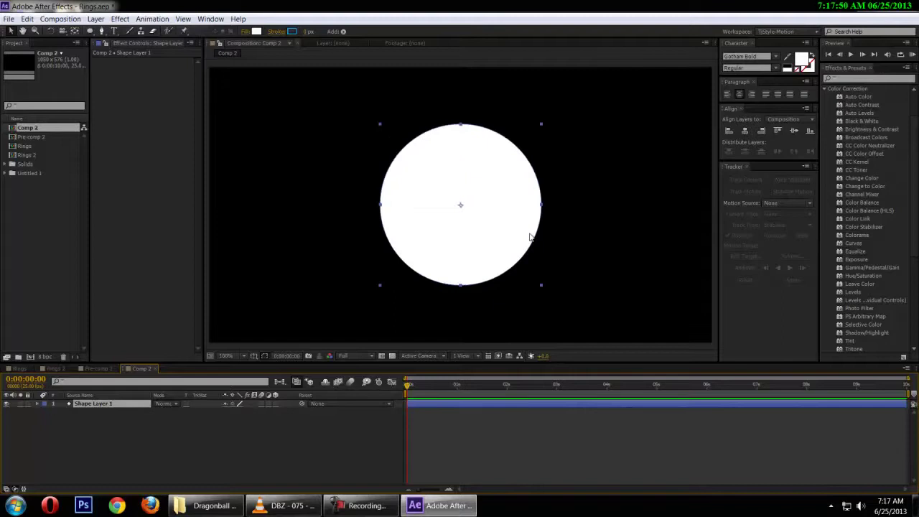
key(comma)
click(636, 227)
key(period)
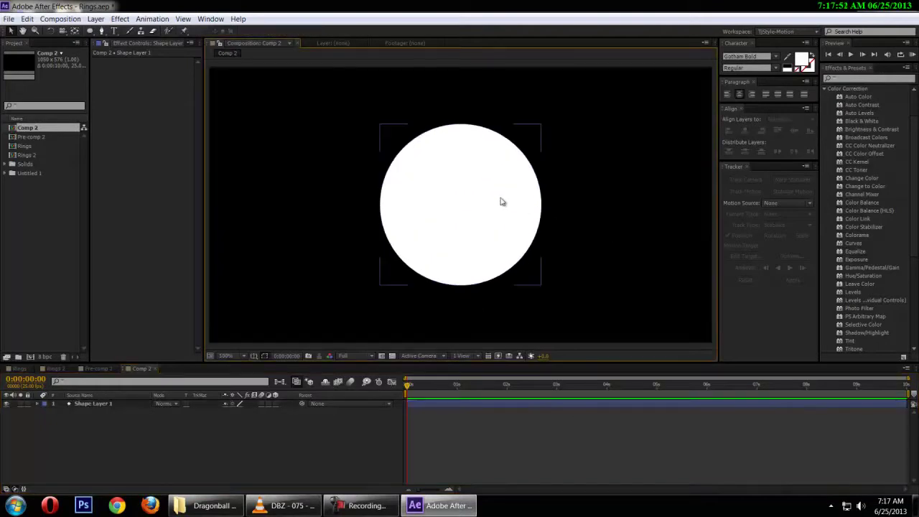
click(112, 406)
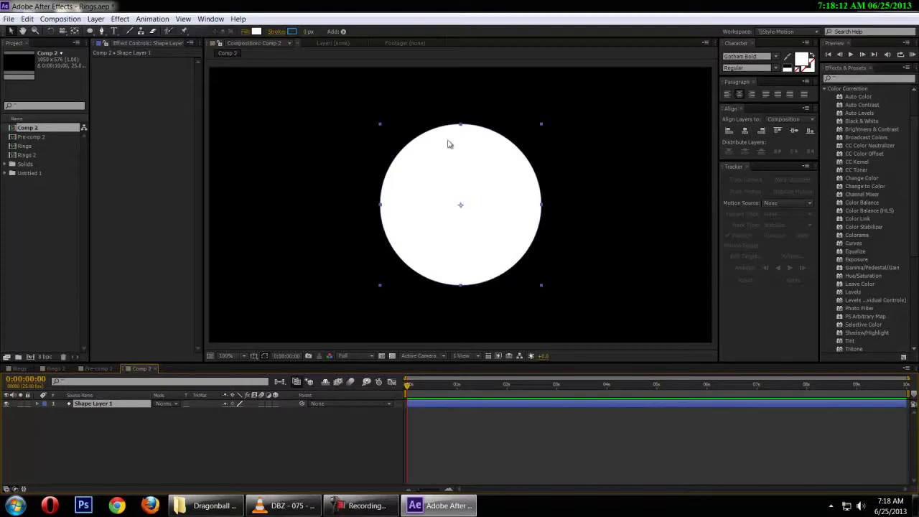
Step: Duplicate the circle layer with Ctrl+D and scale the copy down slightly
key(ctrl+d)
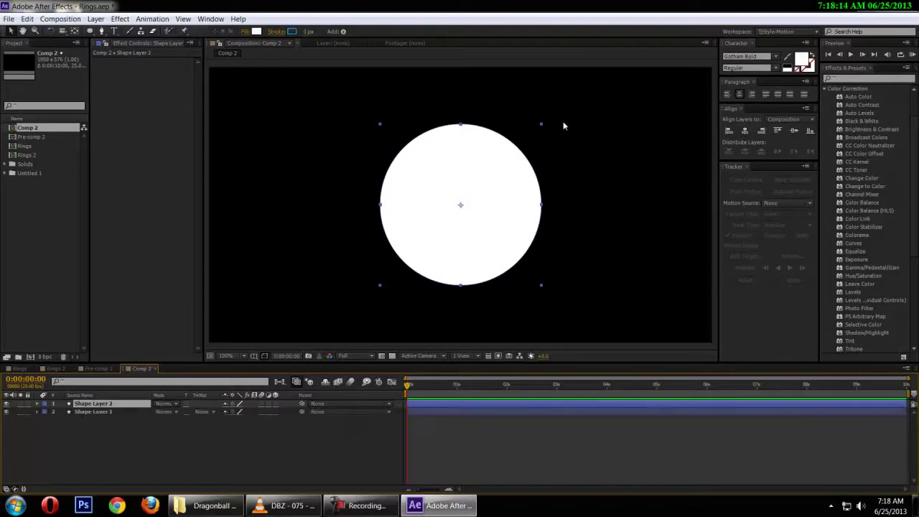
drag(541, 122, 537, 131)
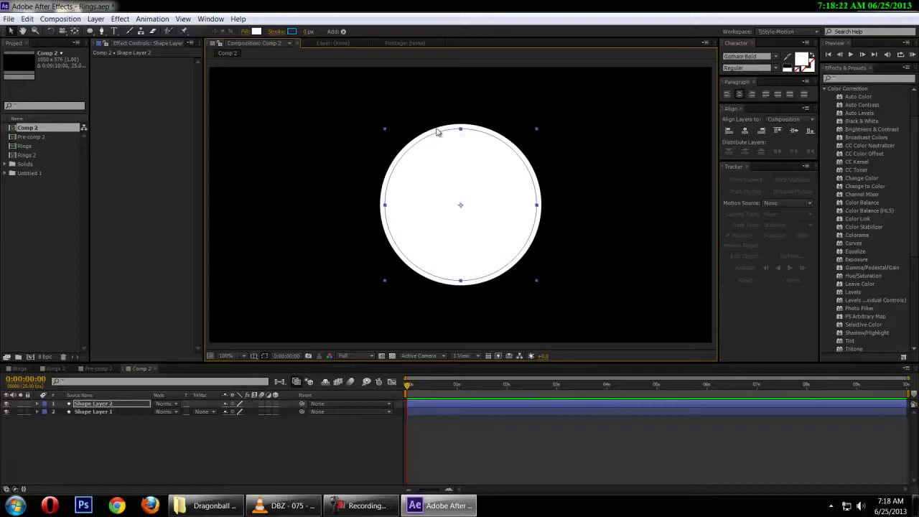
click(652, 161)
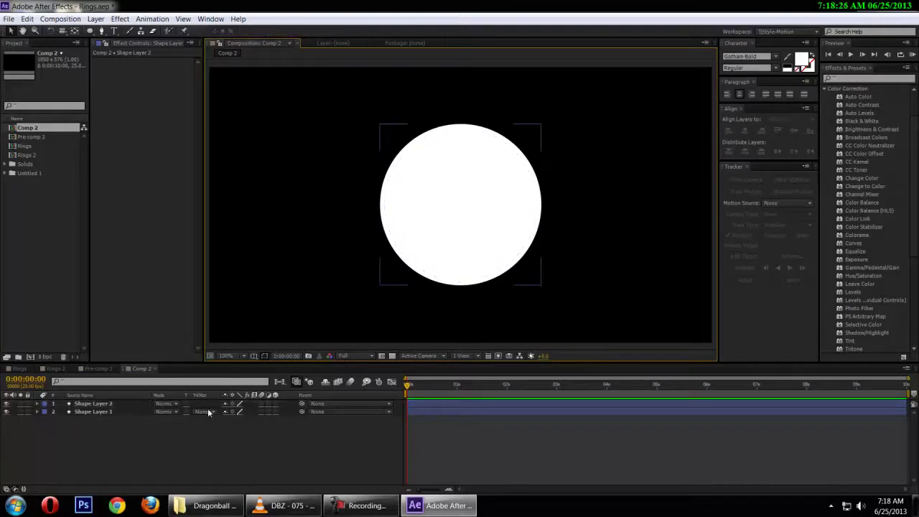
Step: Hide the switches, audio/video, label and mode columns from the timeline
right_click(105, 395)
mouse_move(179, 432)
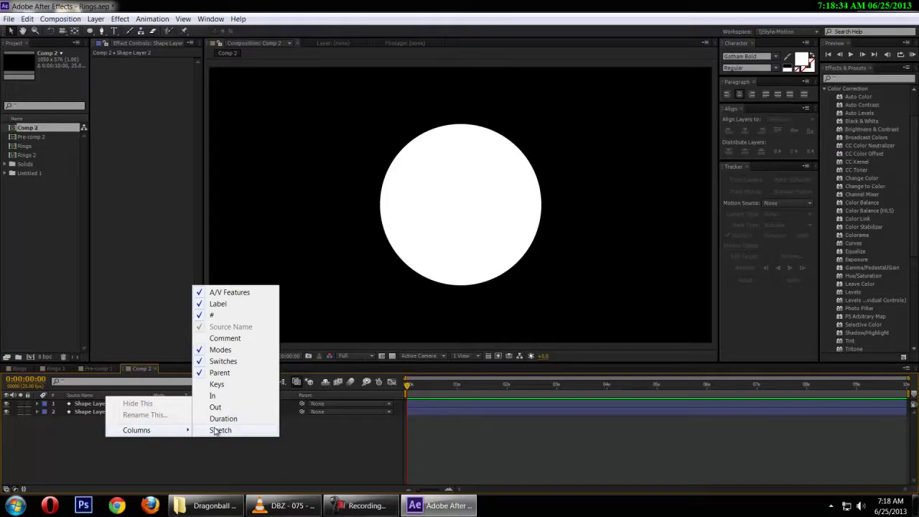
click(229, 361)
right_click(190, 397)
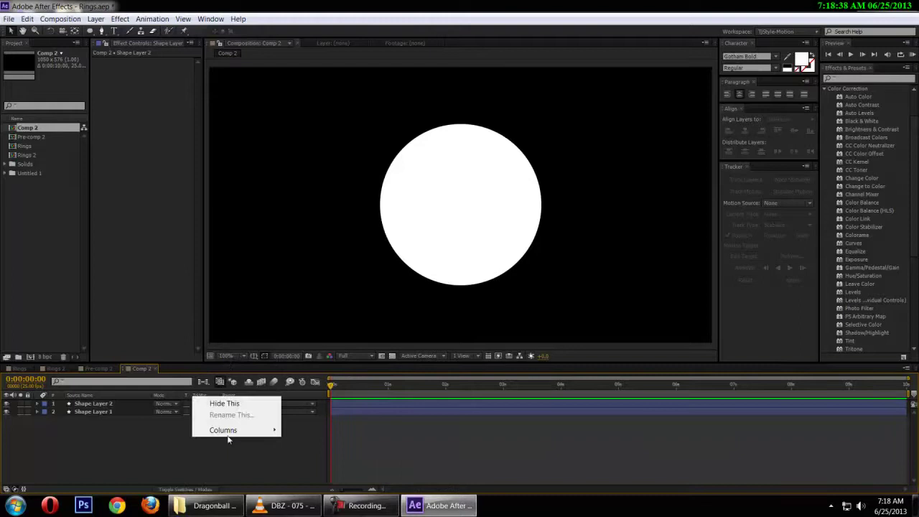
mouse_move(266, 431)
click(316, 292)
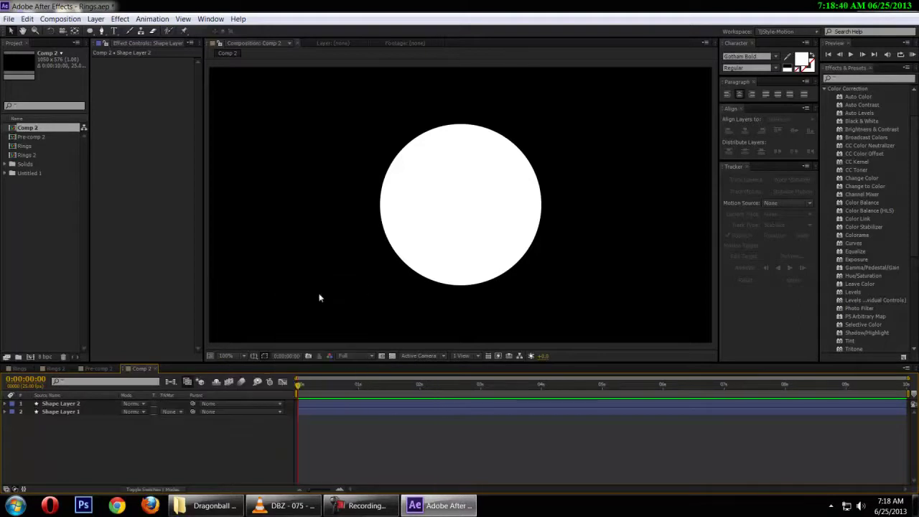
right_click(126, 400)
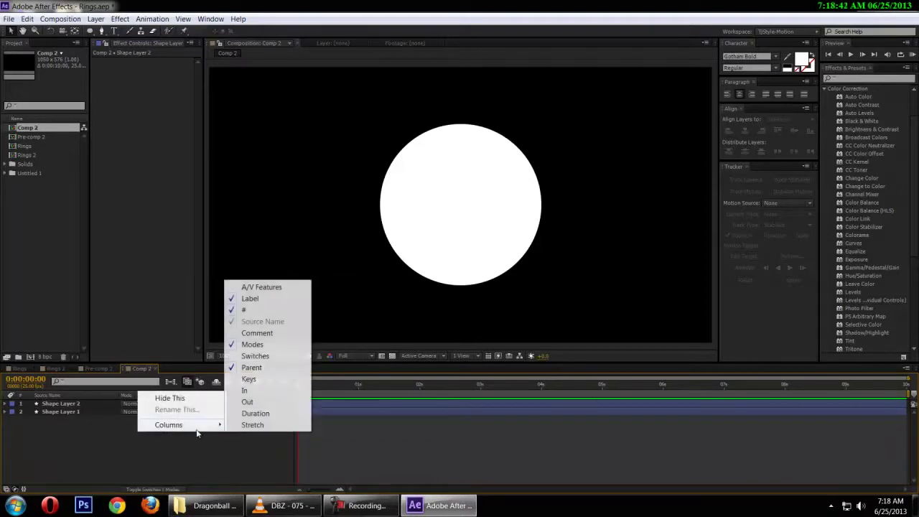
click(251, 300)
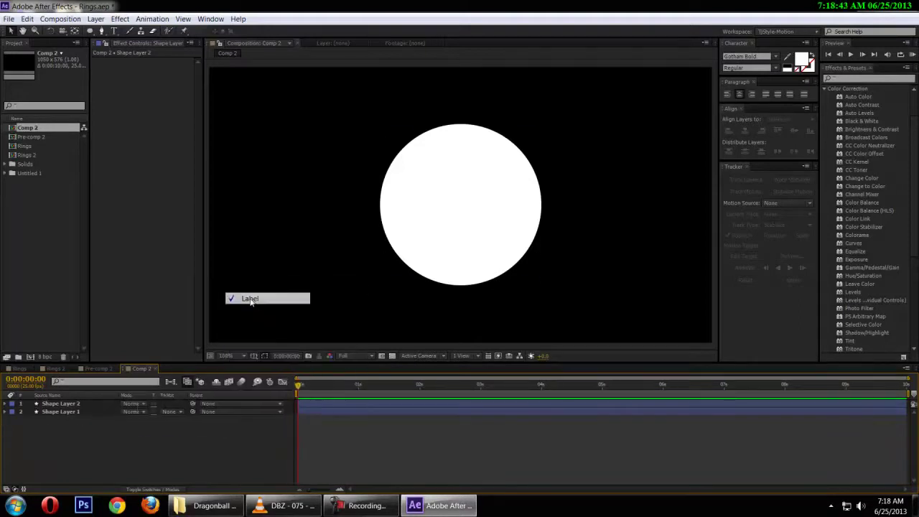
right_click(102, 394)
mouse_move(157, 432)
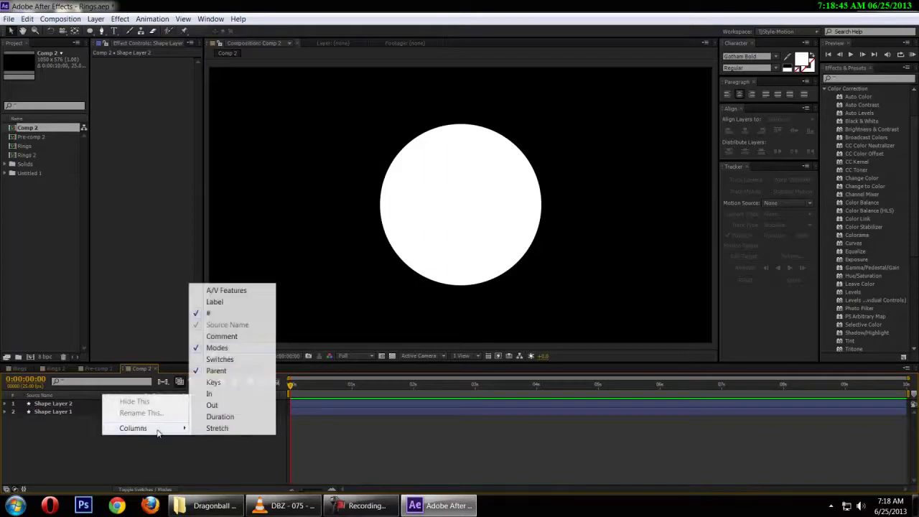
click(217, 349)
right_click(74, 395)
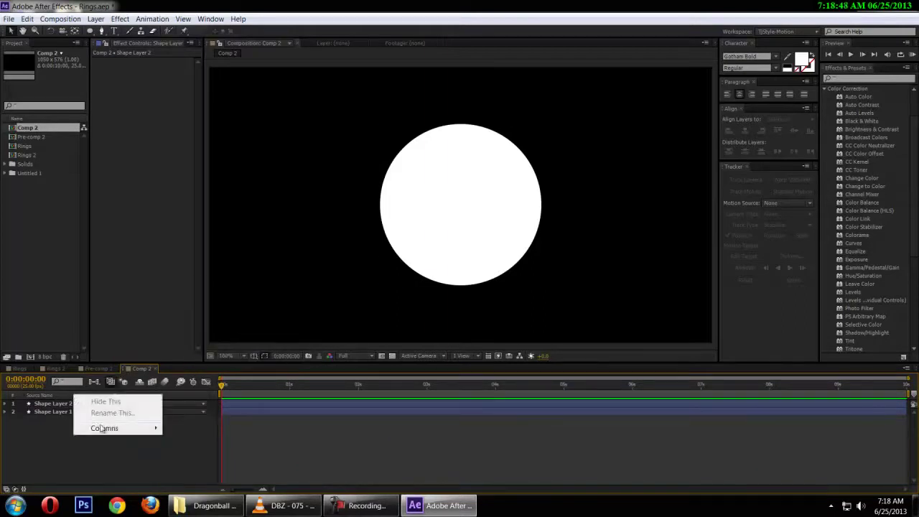
mouse_move(104, 428)
click(102, 450)
Step: Show switches and modes, then set Shape Layer 1's Track Matte to Alpha Inverted 'Shape Layer 2'
click(7, 489)
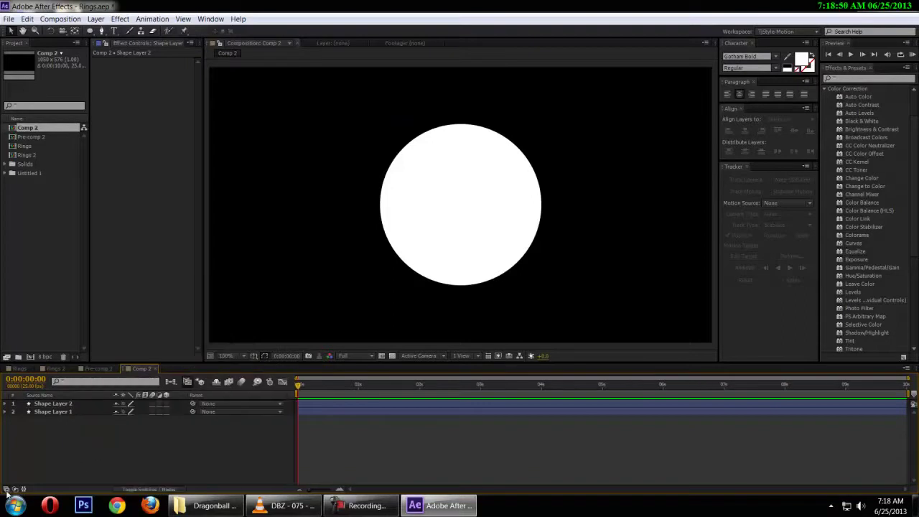
click(15, 490)
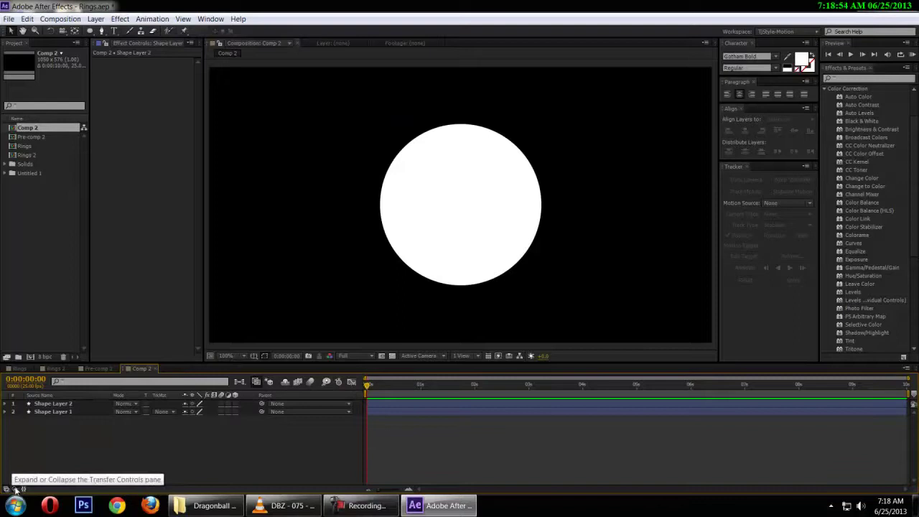
click(155, 412)
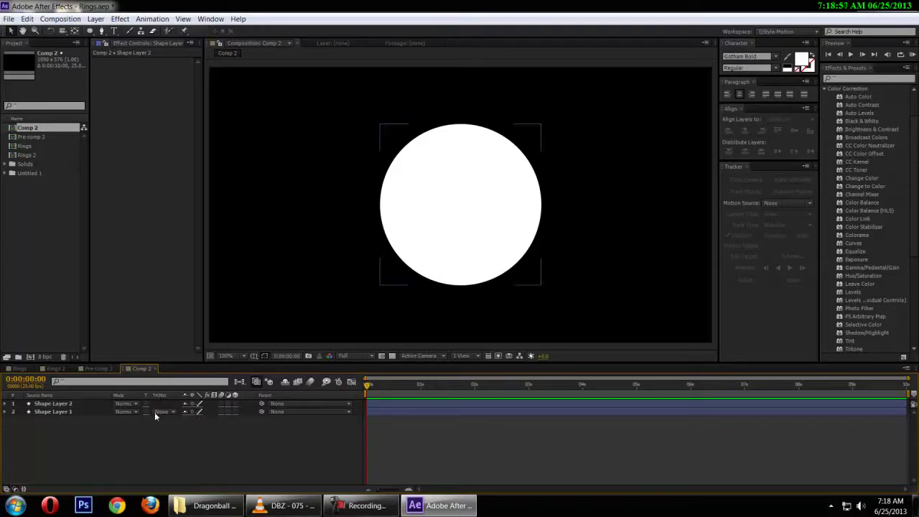
click(40, 413)
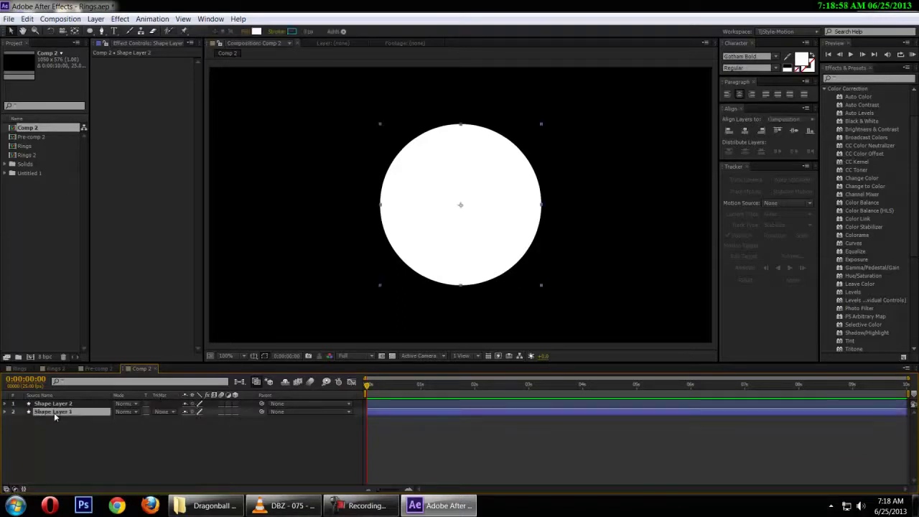
click(162, 412)
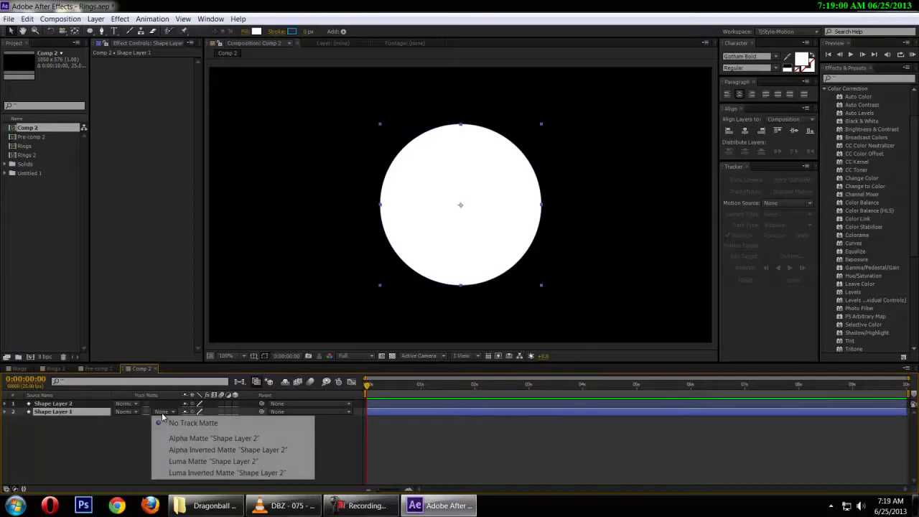
click(174, 450)
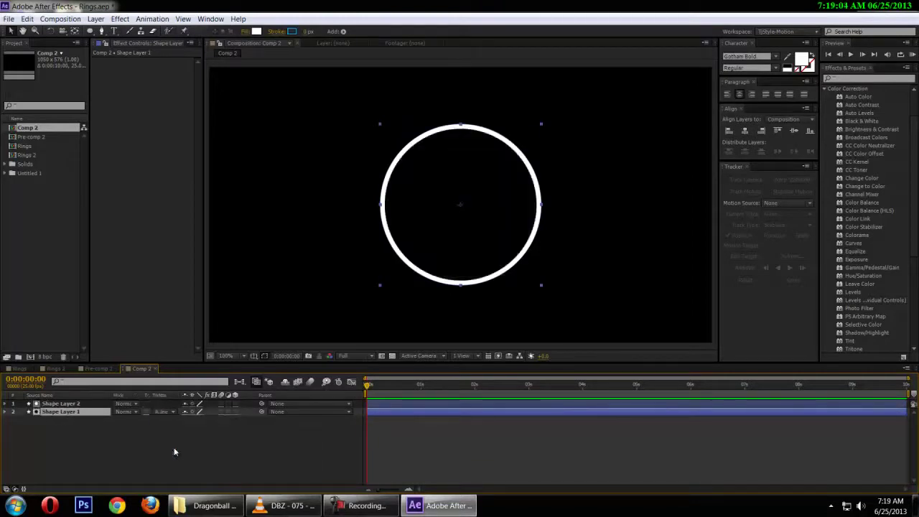
click(174, 452)
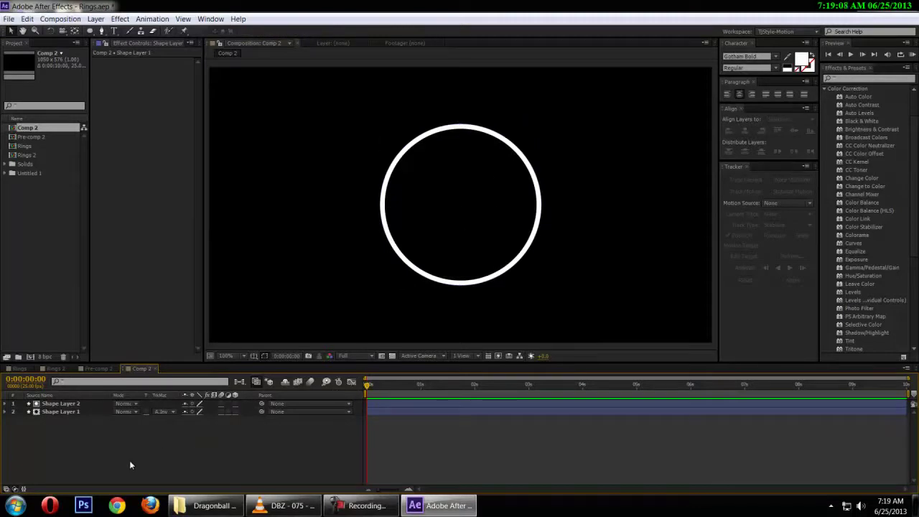
Step: Add a black solid below the ring layers, trying deep red but keeping it black
key(ctrl+y)
click(459, 349)
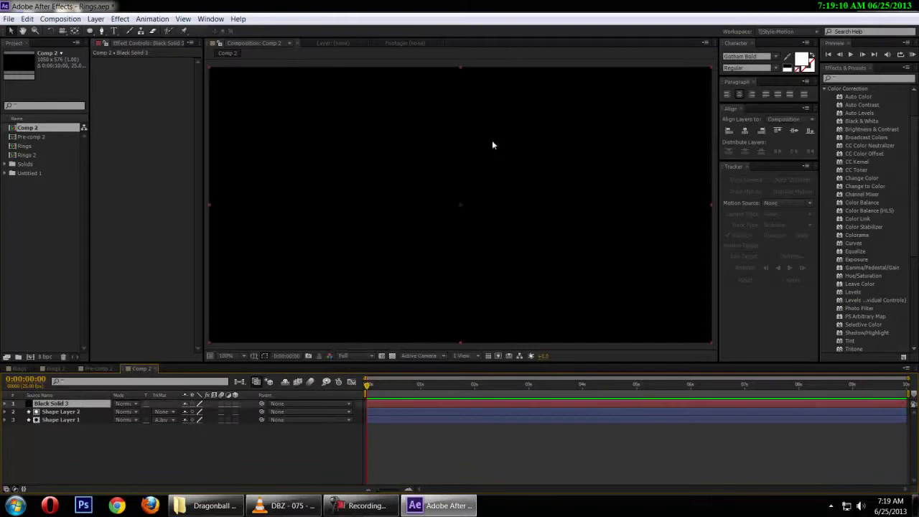
drag(50, 403, 52, 423)
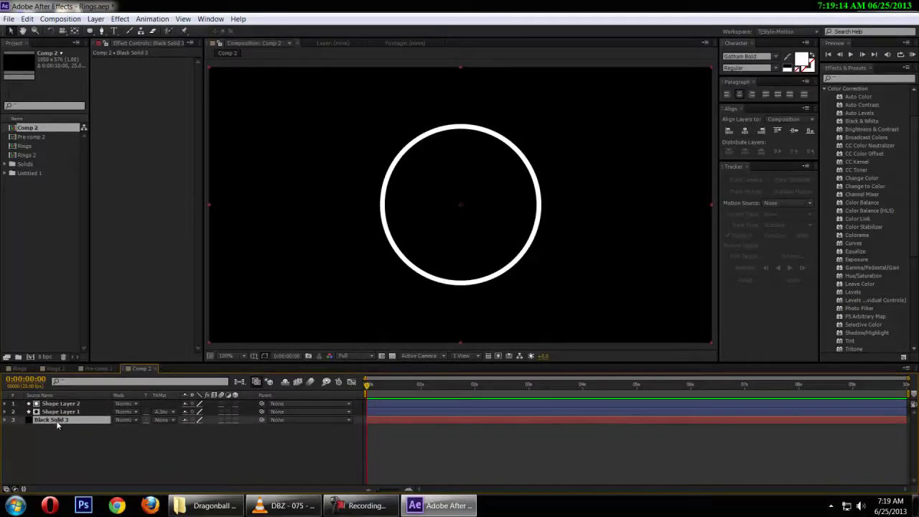
key(ctrl+shift+y)
click(453, 299)
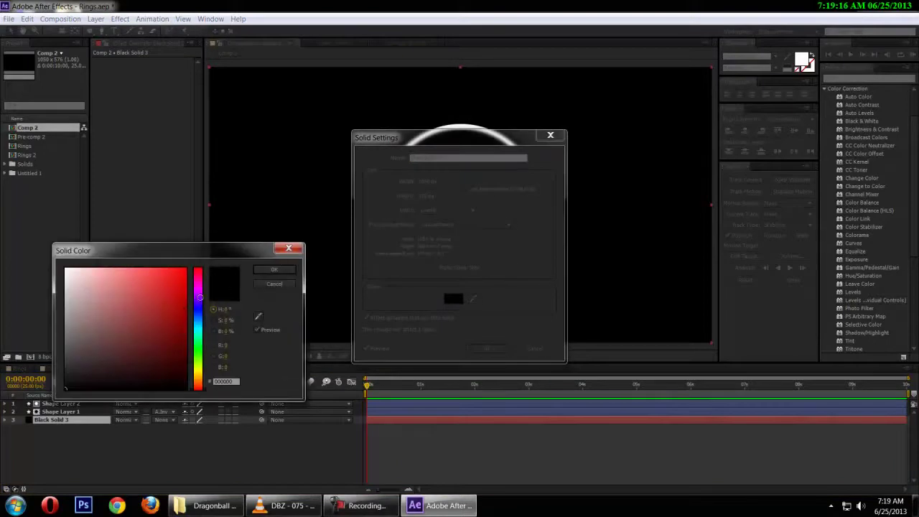
click(273, 270)
drag(474, 136, 736, 112)
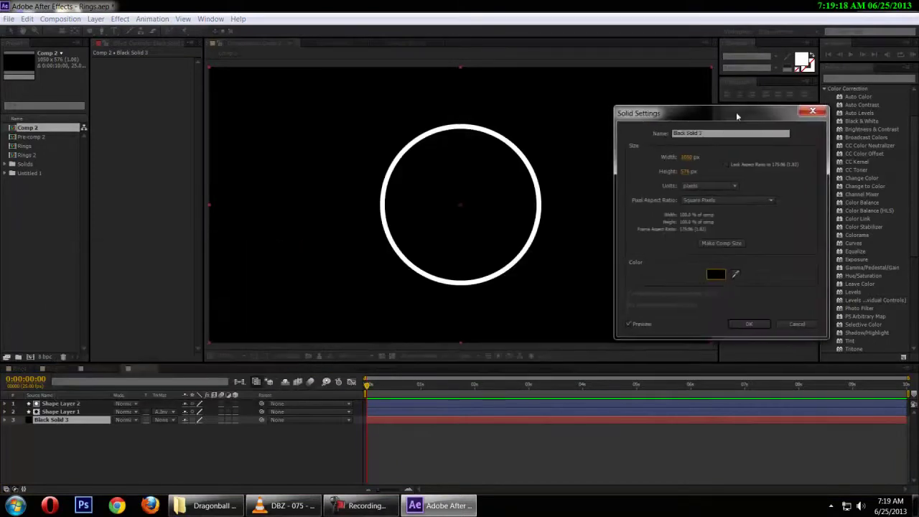
click(720, 275)
click(163, 326)
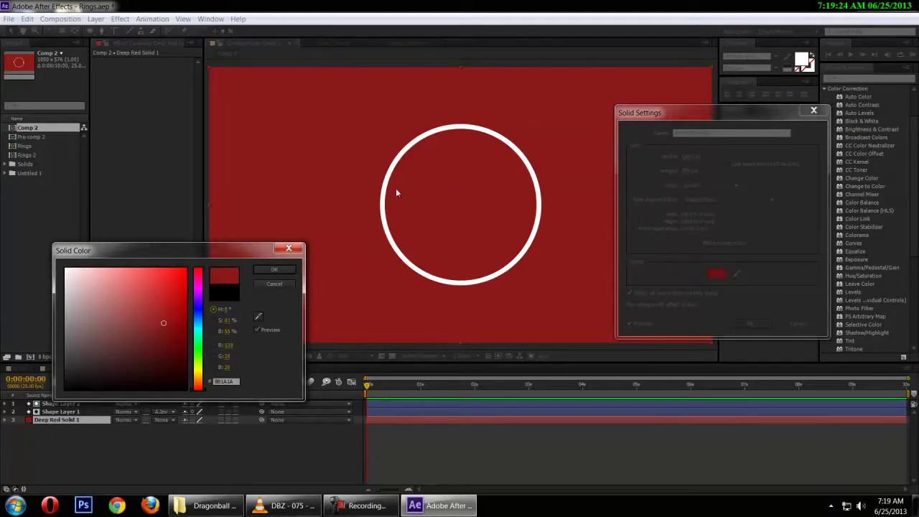
click(284, 284)
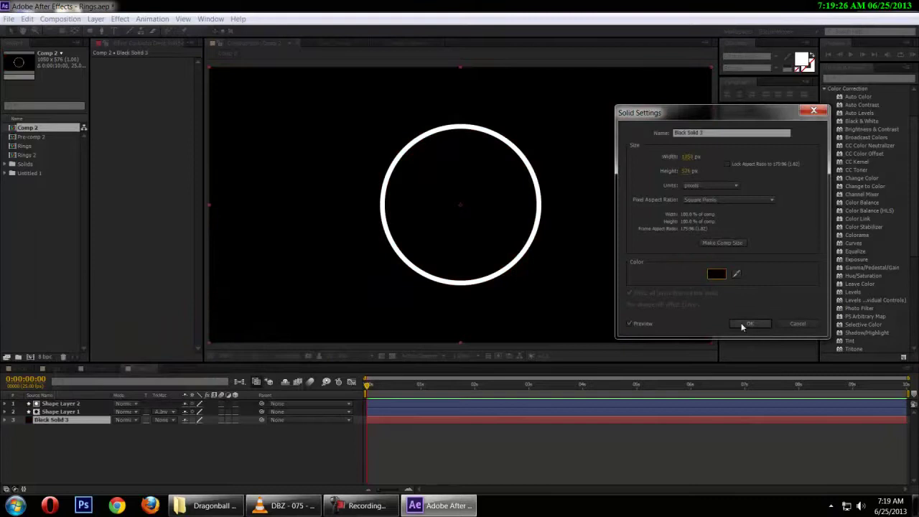
click(747, 324)
Step: Delete the leftover Black Solid 3 layer
scroll(533, 235, down, 1)
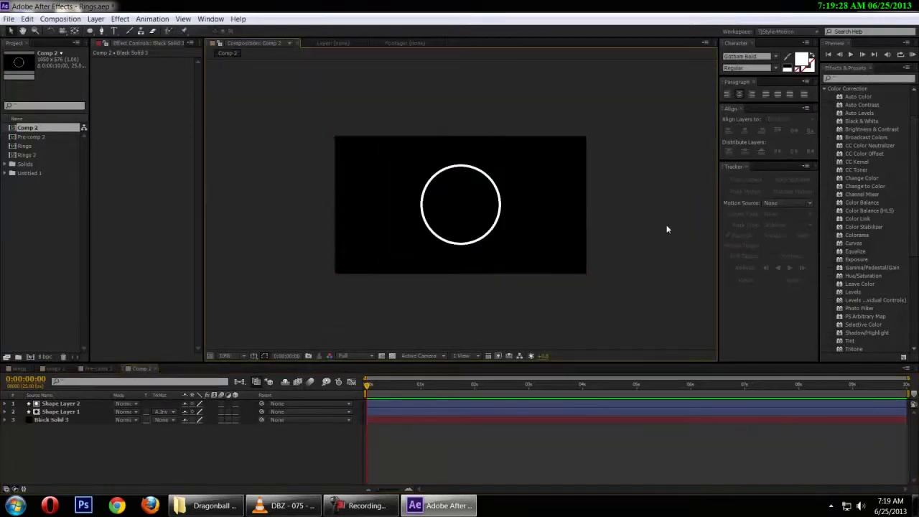
click(60, 427)
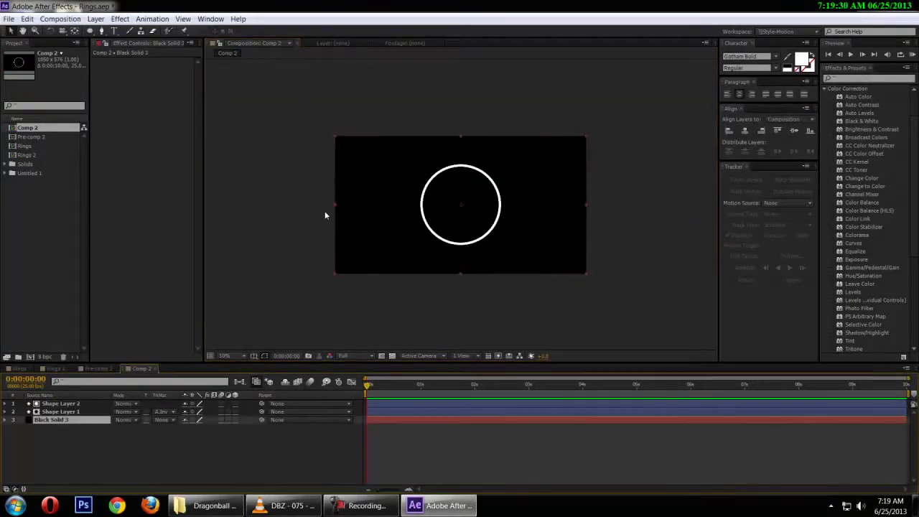
scroll(324, 213, up, 1)
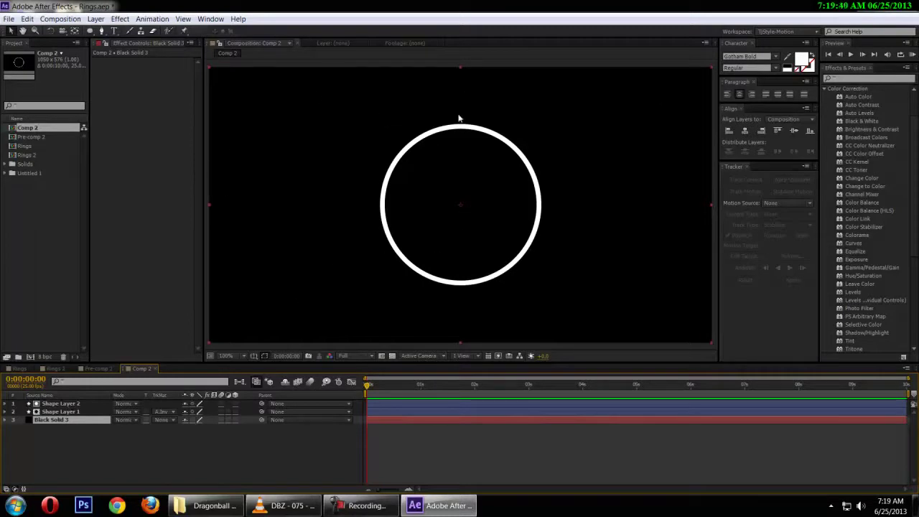
click(84, 405)
click(66, 422)
key(Delete)
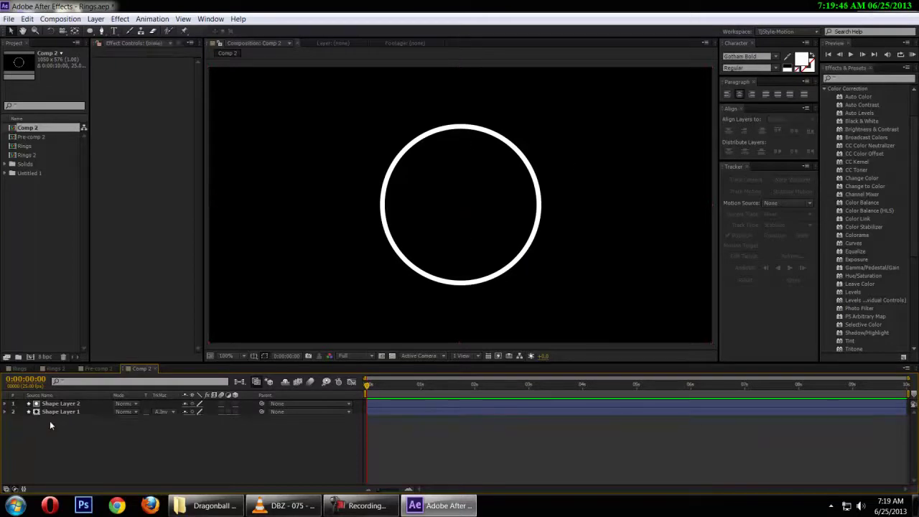
Step: Check the ring on the transparency grid and at 50% zoom, then select both shape layers
click(392, 356)
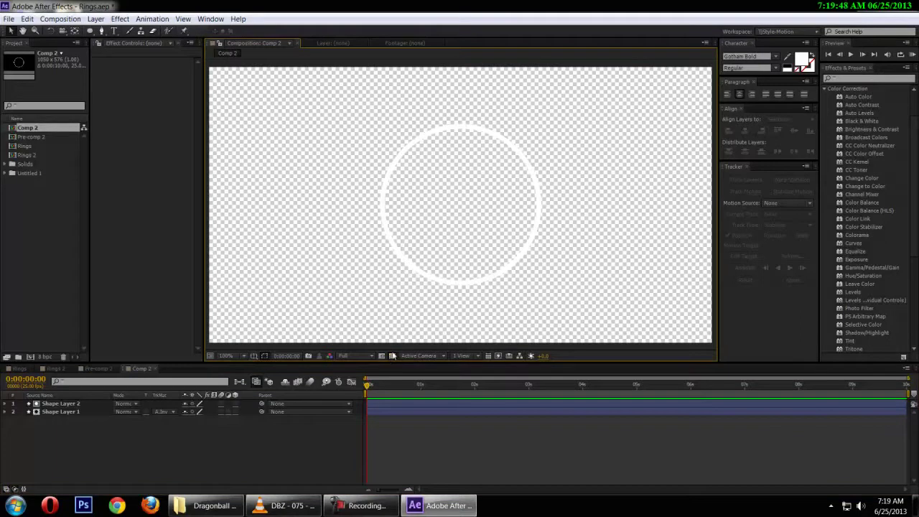
click(392, 357)
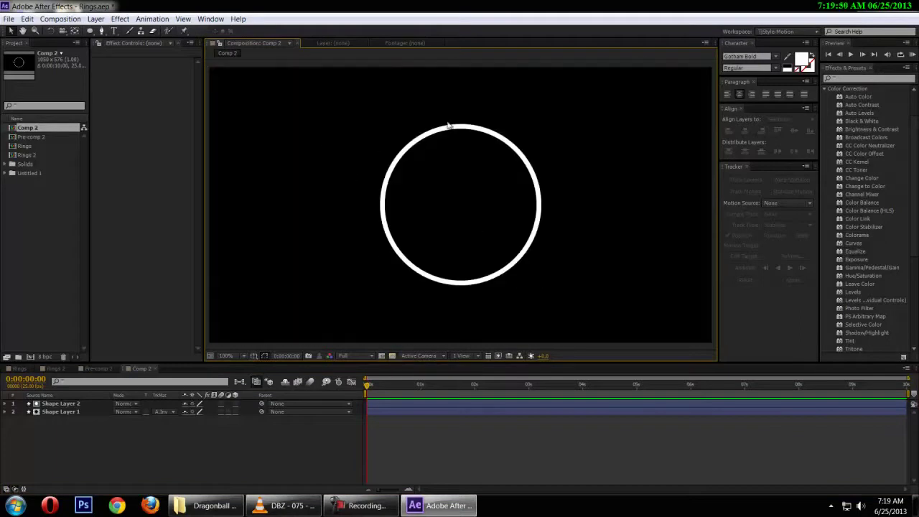
key(comma)
key(comma)
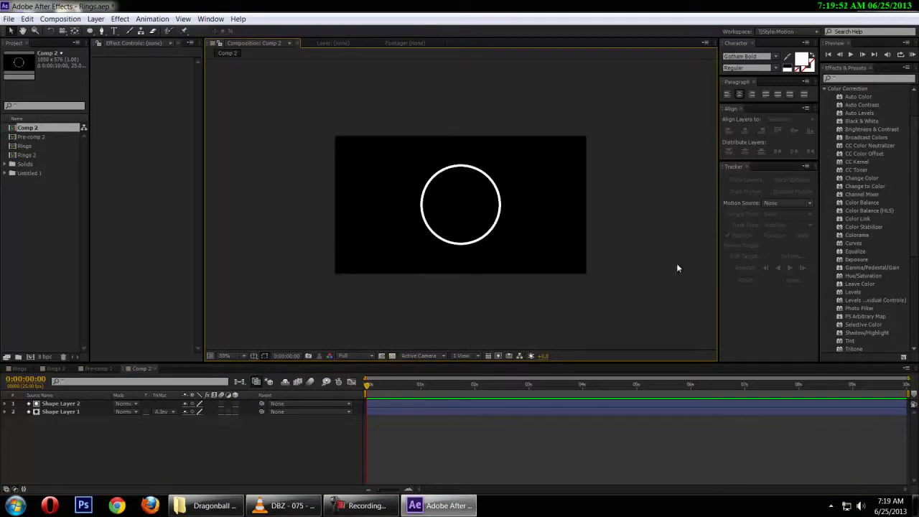
key(period)
key(period)
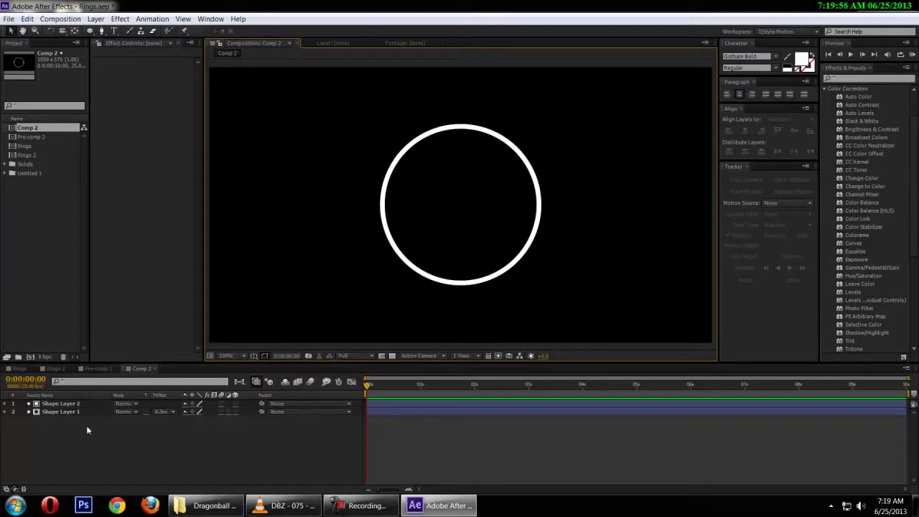
key(ctrl+a)
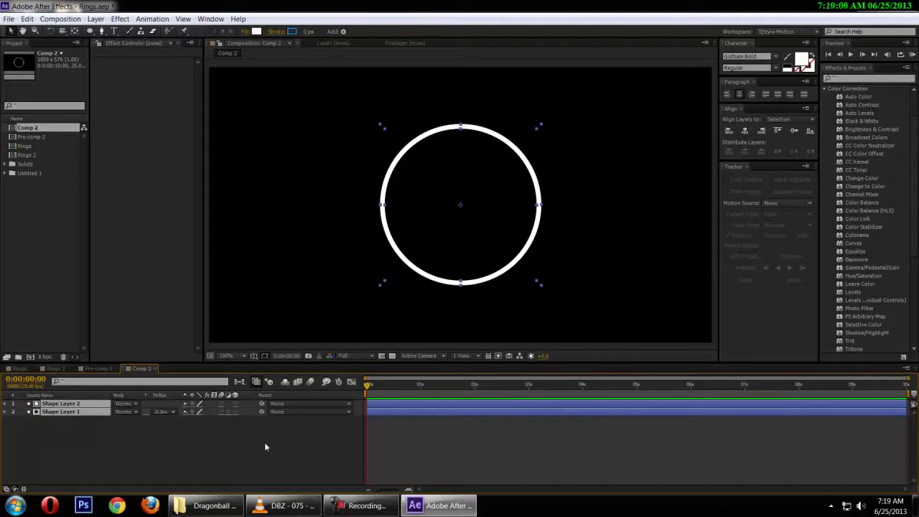
Step: Parent Shape Layer 2 to Shape Layer 1 using the pick-whip
click(291, 434)
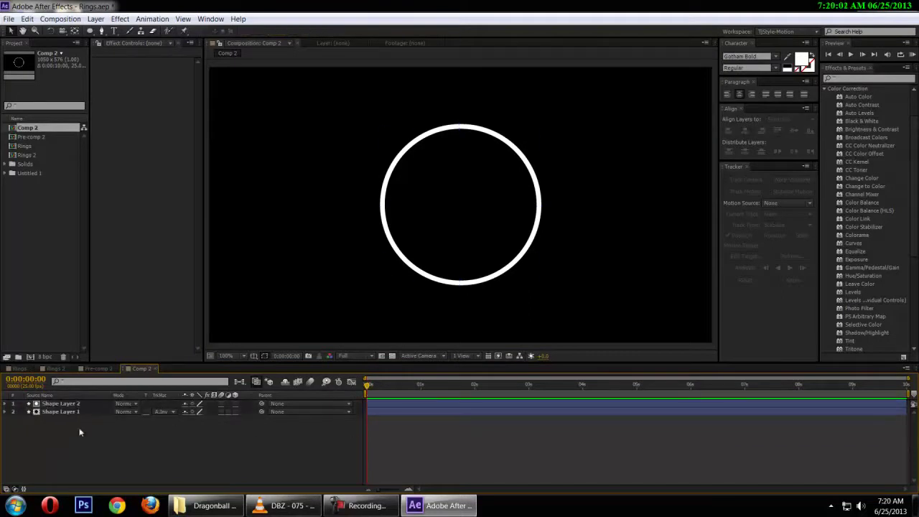
click(72, 413)
click(278, 439)
click(82, 405)
drag(262, 404, 64, 412)
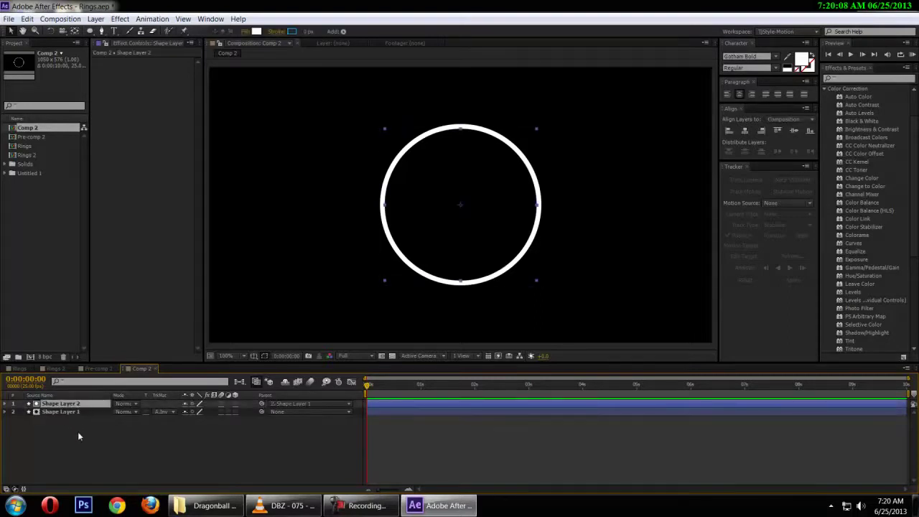
Step: Rename Shape Layer 1 to 'Main Ellipse', correcting a typo in the name
click(71, 410)
key(Return)
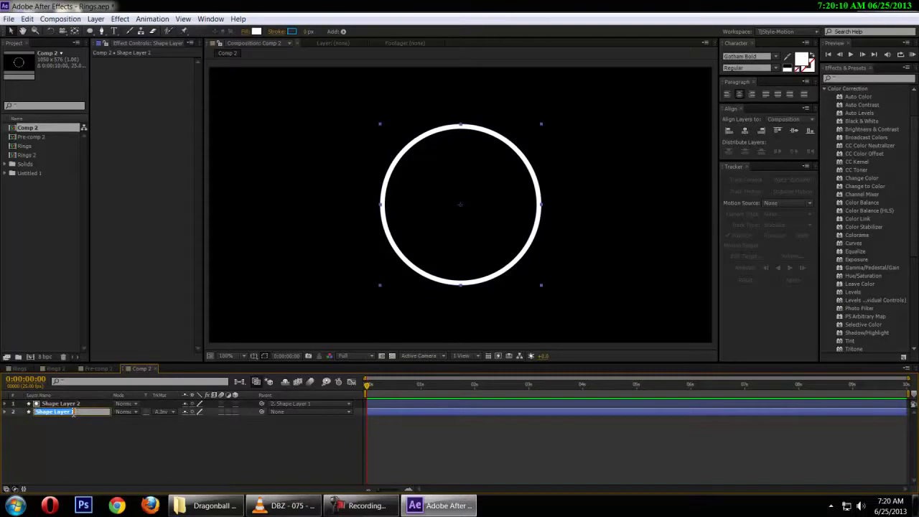
text(inmain)
key(ctrl+a)
click(90, 31)
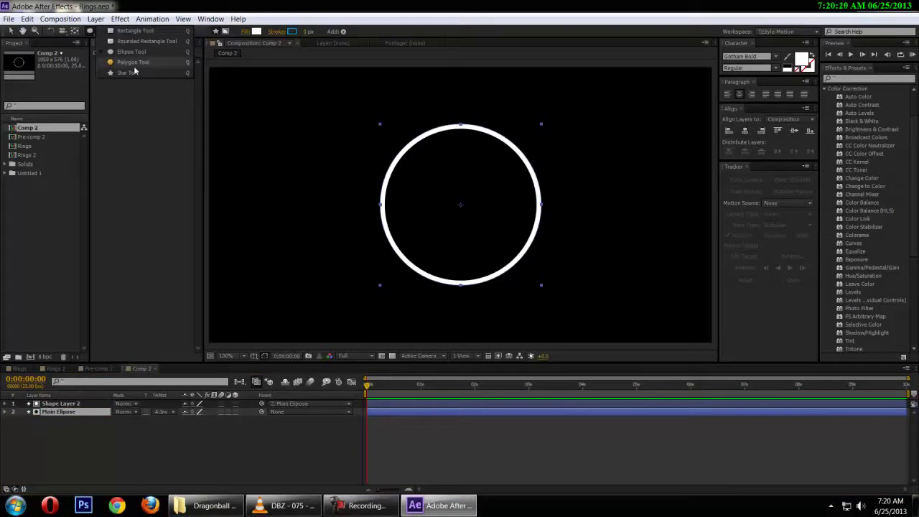
click(74, 415)
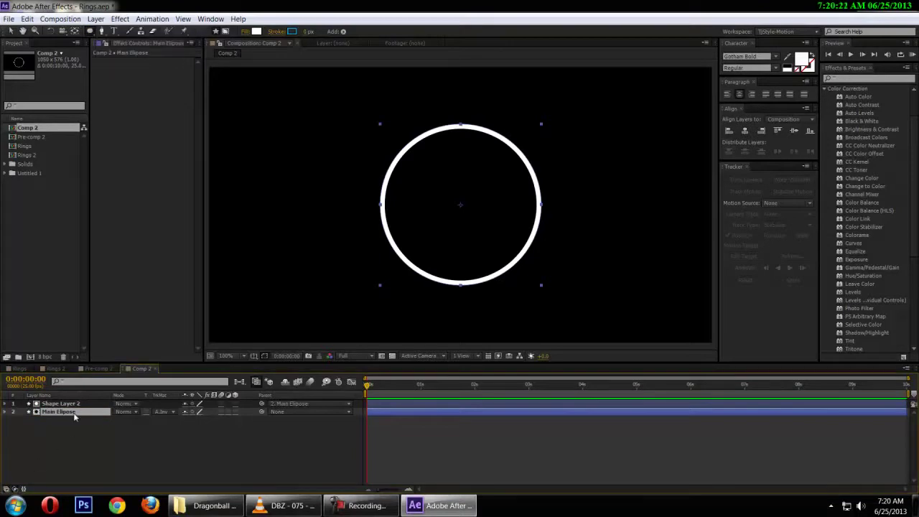
key(Return)
key(BackSpace)
key(BackSpace)
text(lipse)
key(Return)
Step: Rename the top shape layer to 'Small Ellipse'
click(79, 404)
key(Return)
text(Small)
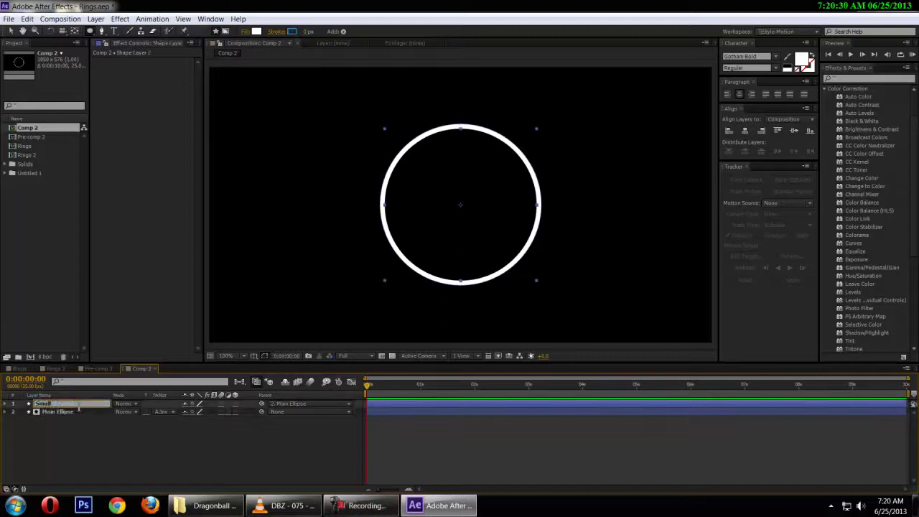
text( S)
key(Return)
key(Return)
key(Return)
Step: Keyframe Main Ellipse's Scale at 0% at the start and 100% at one second
click(121, 439)
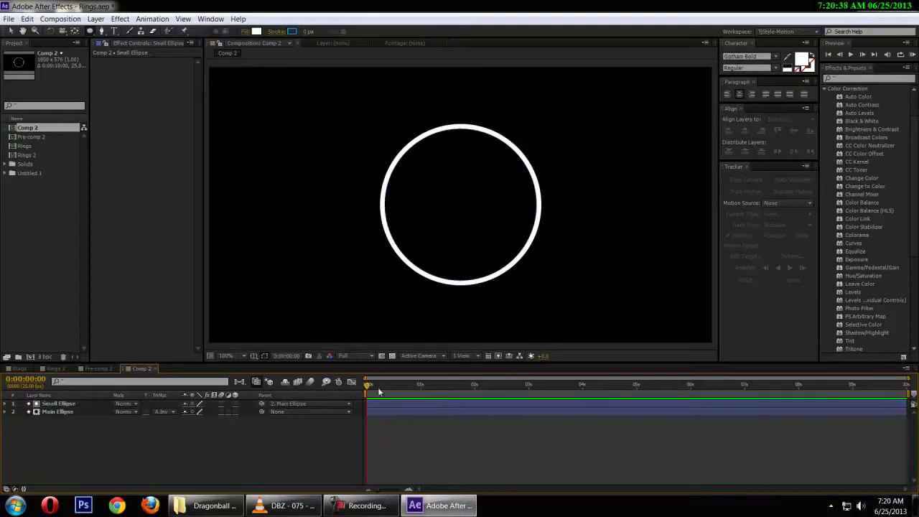
click(53, 415)
key(s)
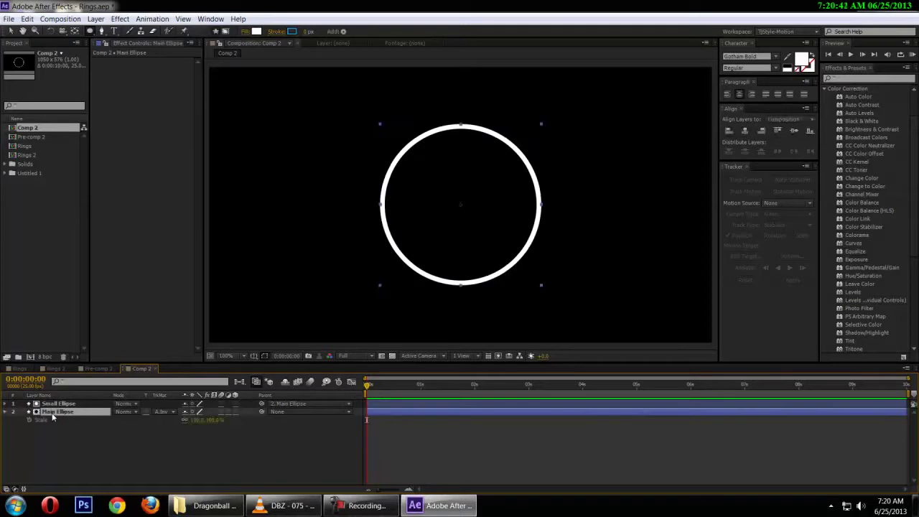
click(47, 422)
click(198, 419)
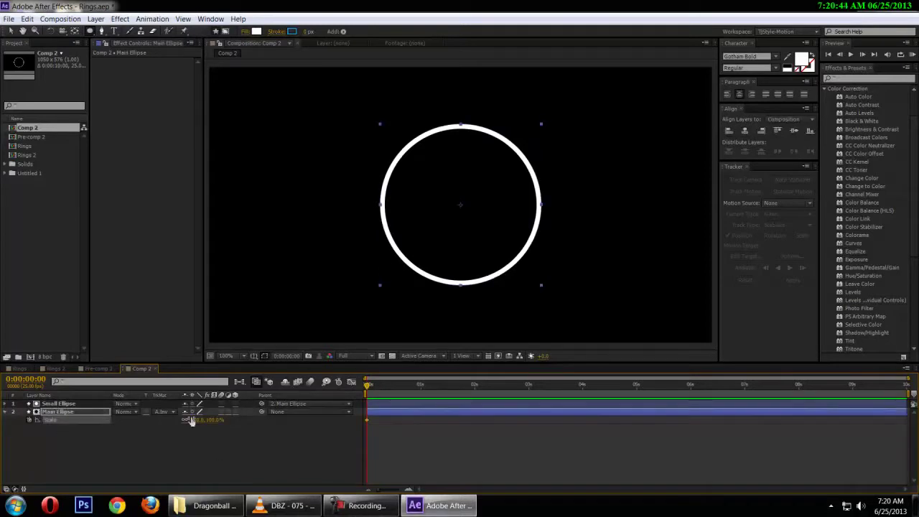
text(00.0)
key(Return)
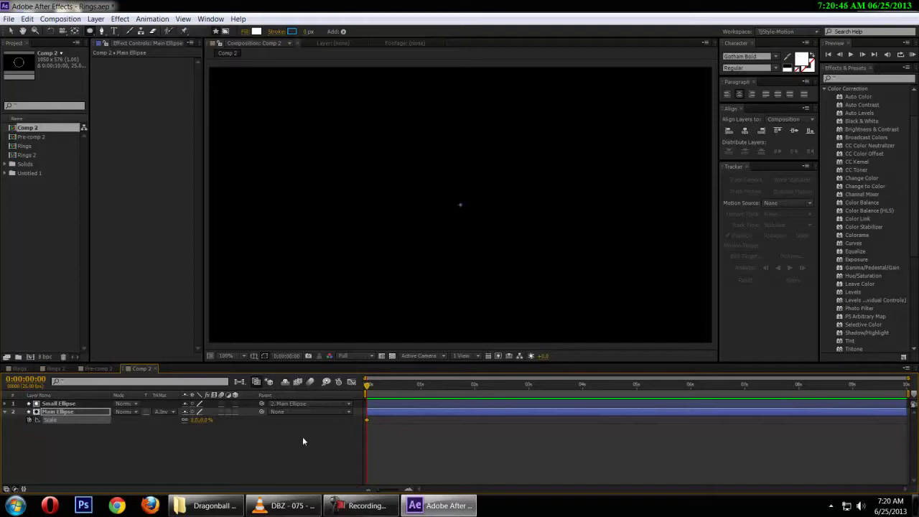
click(302, 437)
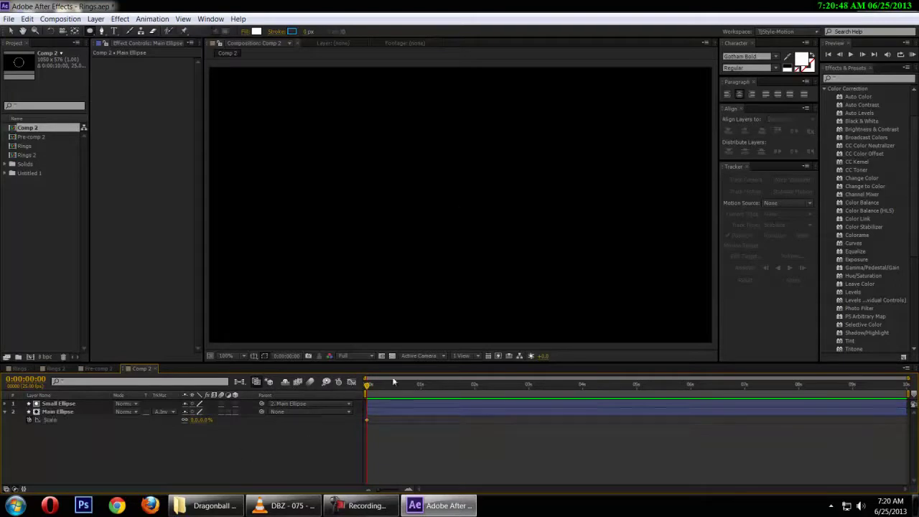
click(421, 388)
right_click(41, 420)
click(72, 390)
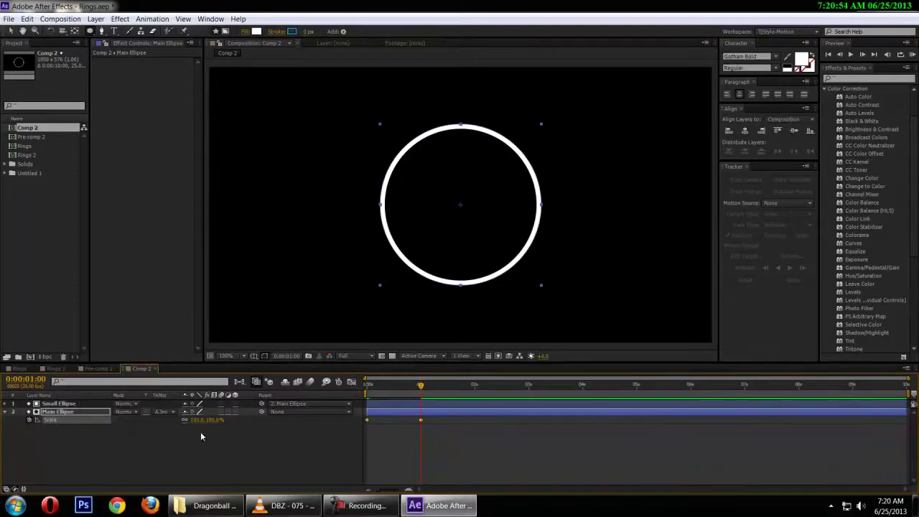
Step: Enlarge Main Ellipse's one-second Scale to over 250%, then preview the expanding ring
key(comma)
key(comma)
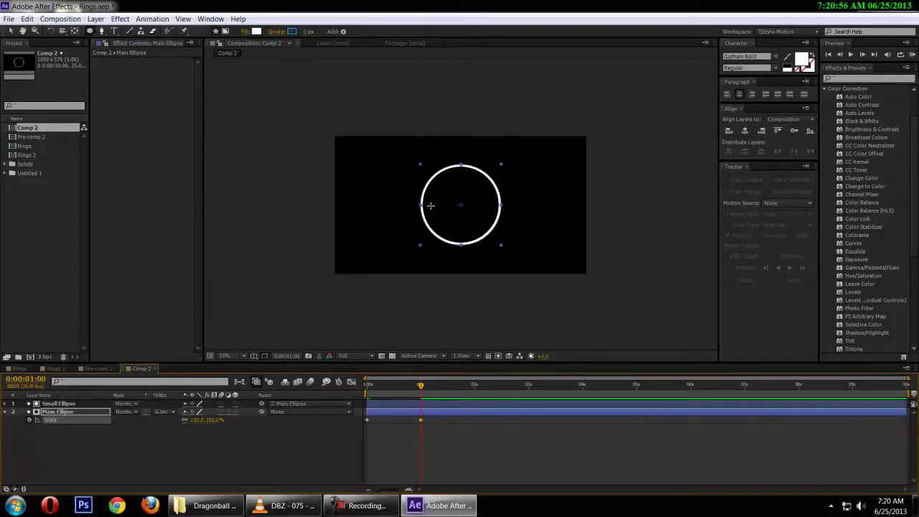
key(v)
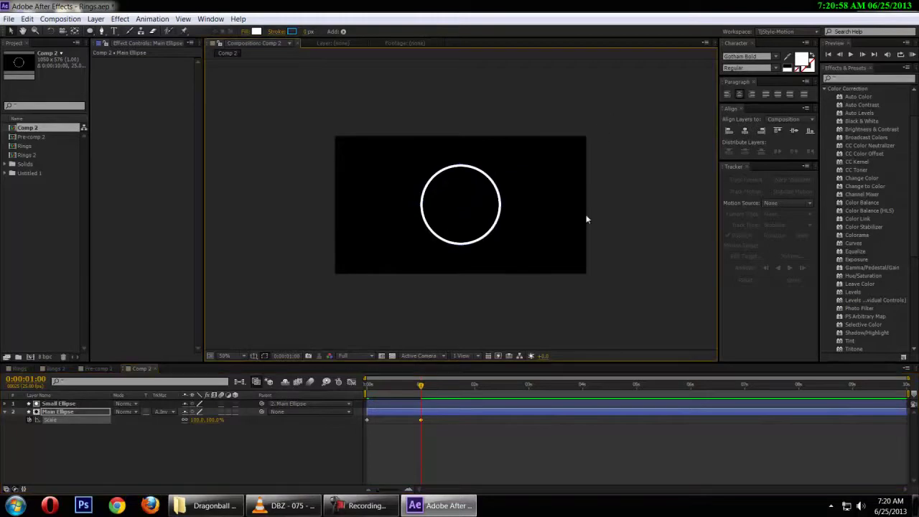
click(585, 230)
key(period)
click(79, 414)
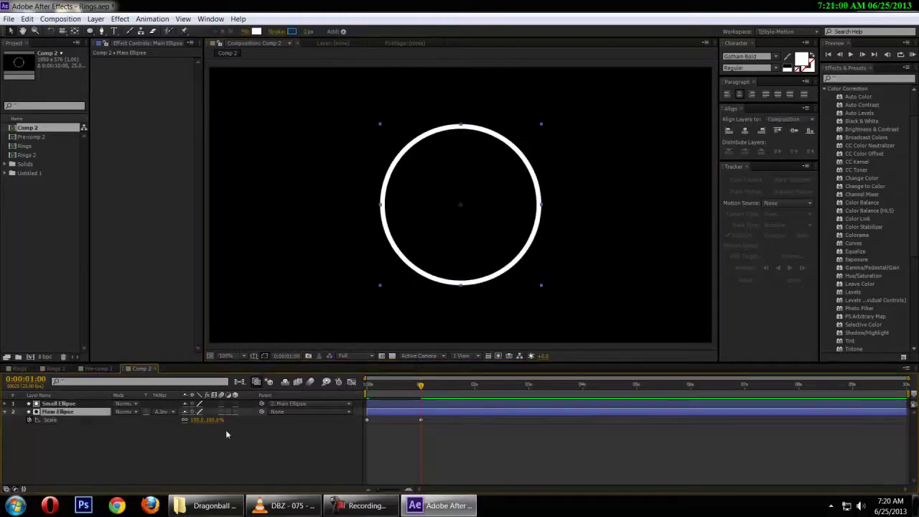
drag(201, 421, 349, 427)
key(comma)
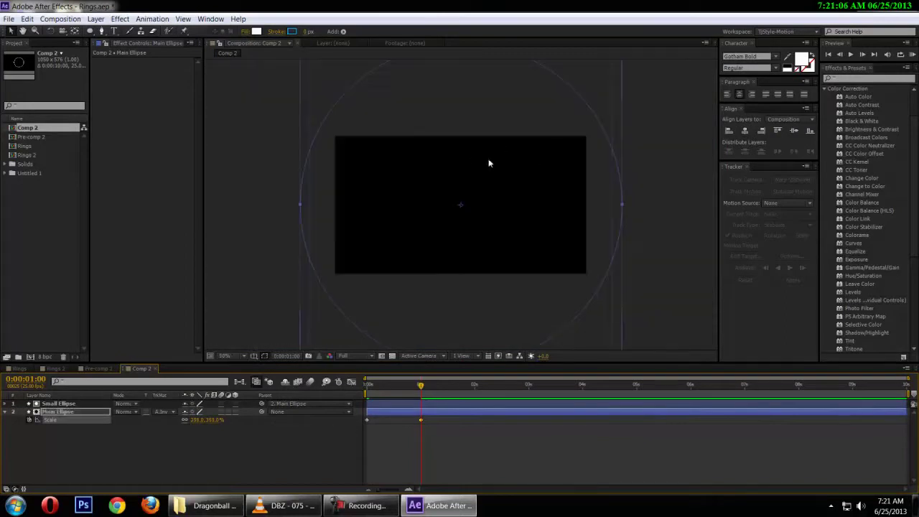
click(649, 164)
key(period)
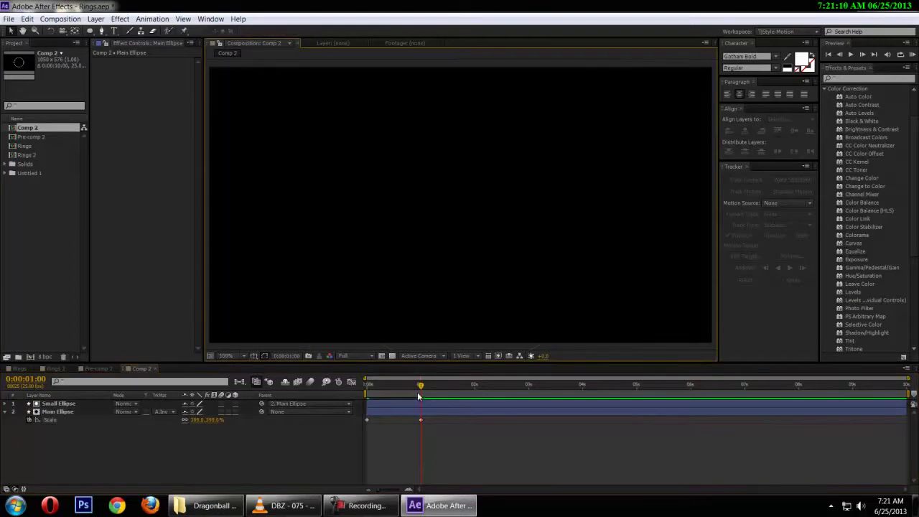
drag(418, 396, 318, 391)
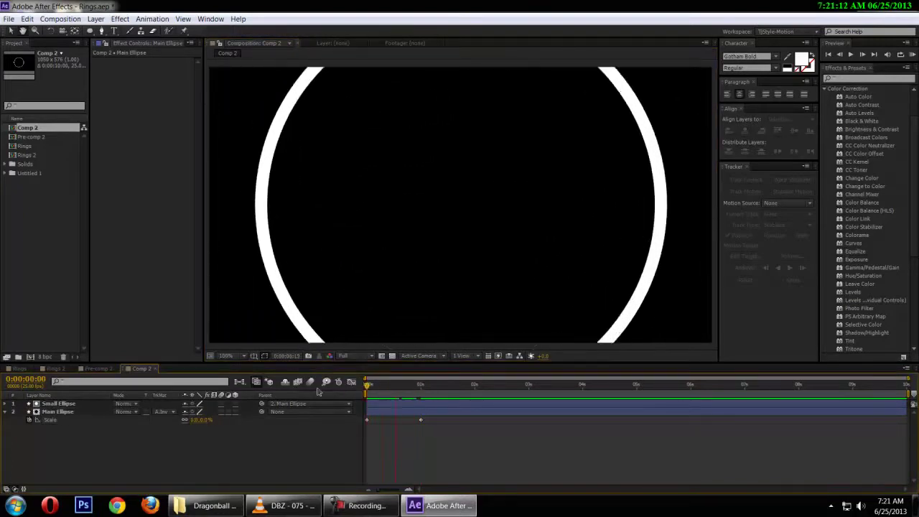
key(space)
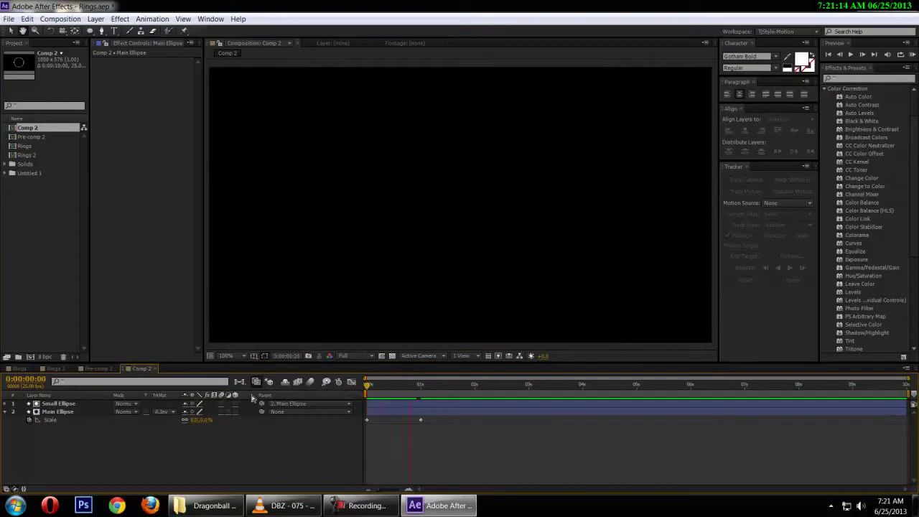
drag(432, 385, 426, 388)
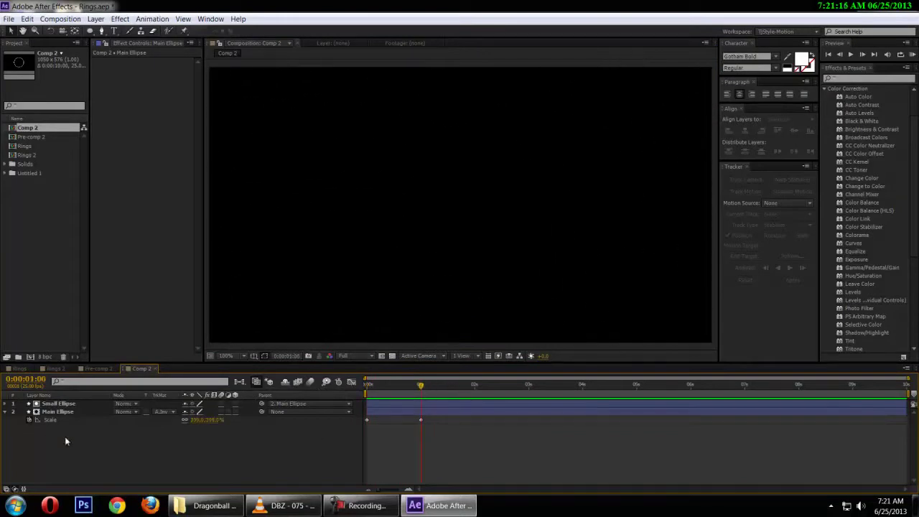
Step: Select both ellipse layers and bring up the Pre-compose dialog with Ctrl+Shift+C
drag(64, 441, 51, 384)
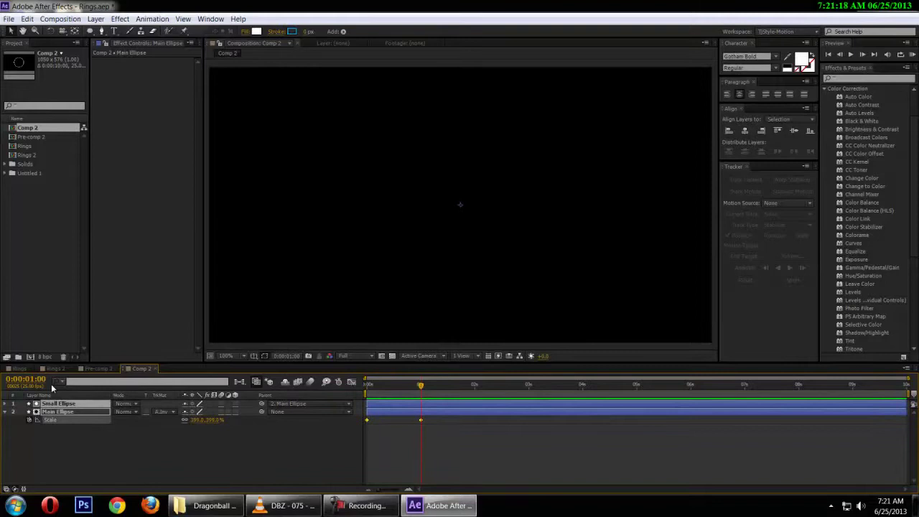
key(ctrl+shift+c)
click(540, 301)
key(ctrl+shift+c)
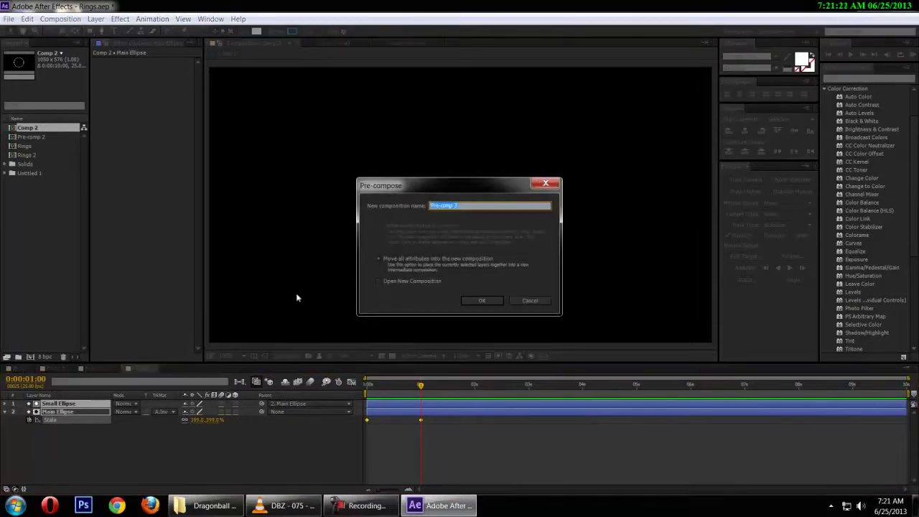
Step: Pre-compose the ellipses as 'Rings' and duplicate the resulting Rings_01 layer
text(Rings_01)
key(Return)
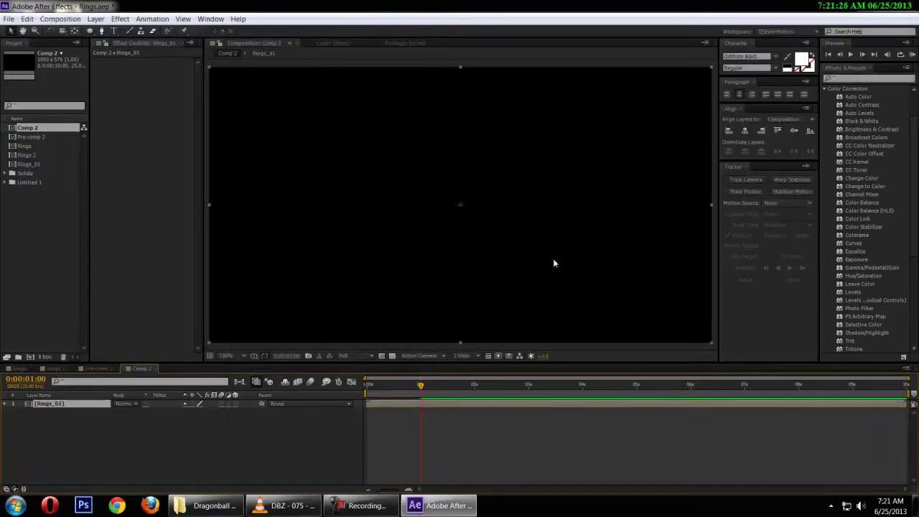
drag(420, 385, 447, 419)
key(ctrl+d)
key(ctrl+d)
key(ctrl+d)
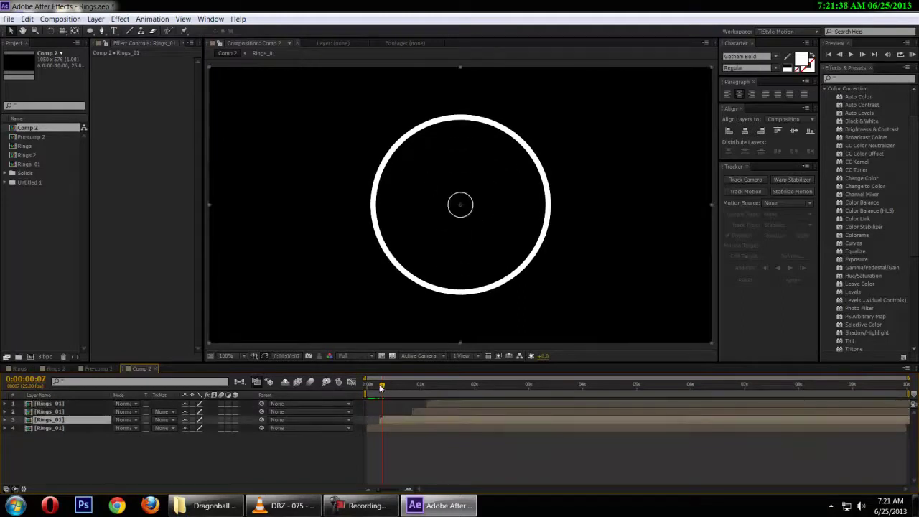
Step: Stagger the Rings_01 layers' start times about ten frames apart and preview the result
mouse_move(382, 386)
mouse_down()
mouse_move(366, 386)
mouse_move(397, 385)
mouse_move(420, 411)
mouse_move(410, 411)
mouse_move(406, 386)
mouse_move(427, 385)
mouse_move(436, 404)
mouse_move(370, 387)
mouse_up()
key(space)
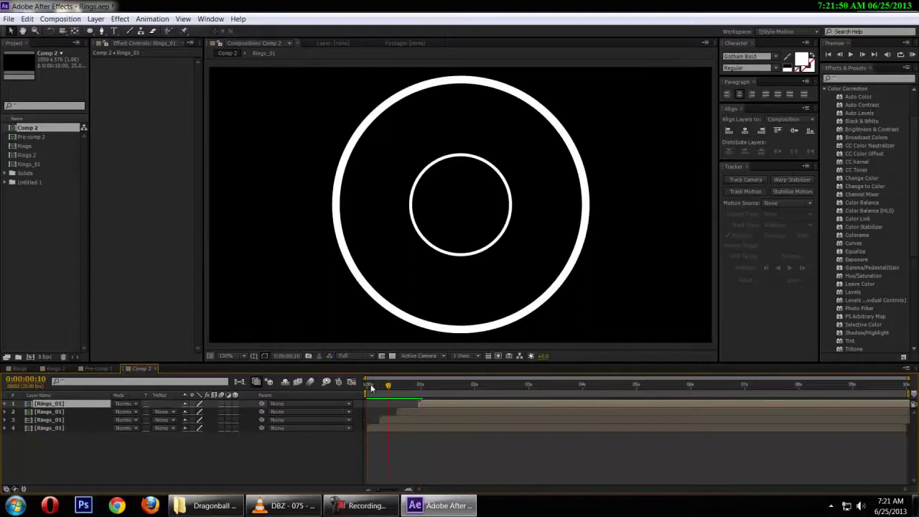
drag(394, 419, 354, 397)
key(shift+Page_Down)
click(440, 404)
key(shift+Page_Down)
key(space)
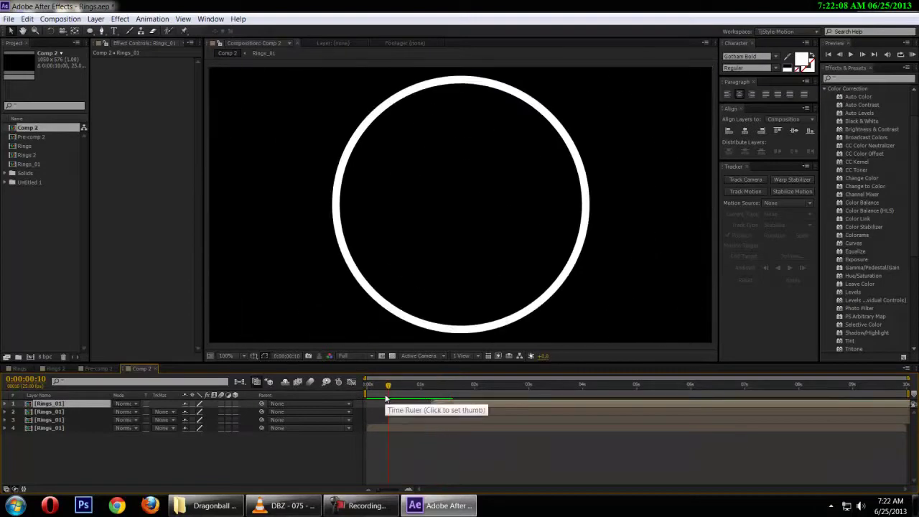
Step: Shift layers 2 and 1 later in time, moving layer 1's in-point to 0:00:02:10
click(415, 422)
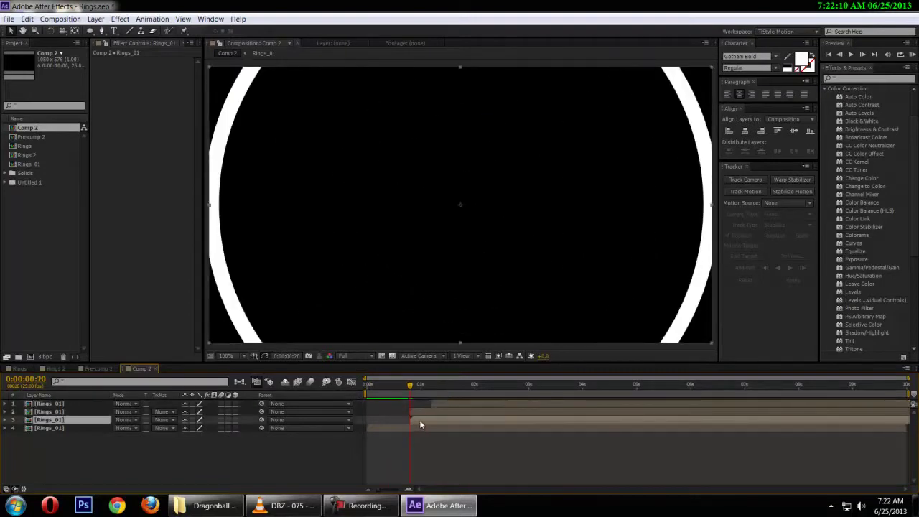
click(427, 410)
key(shift+Page_Down)
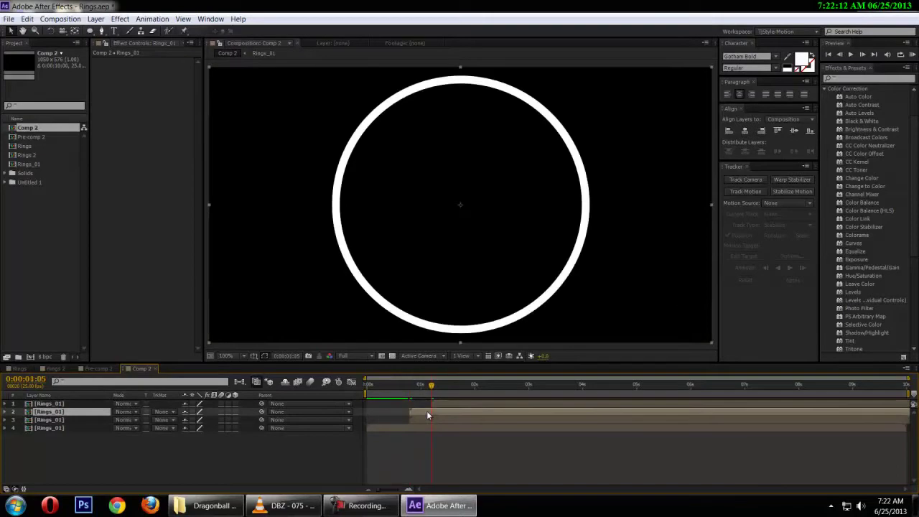
key(shift+Page_Down)
drag(427, 410, 468, 412)
click(470, 403)
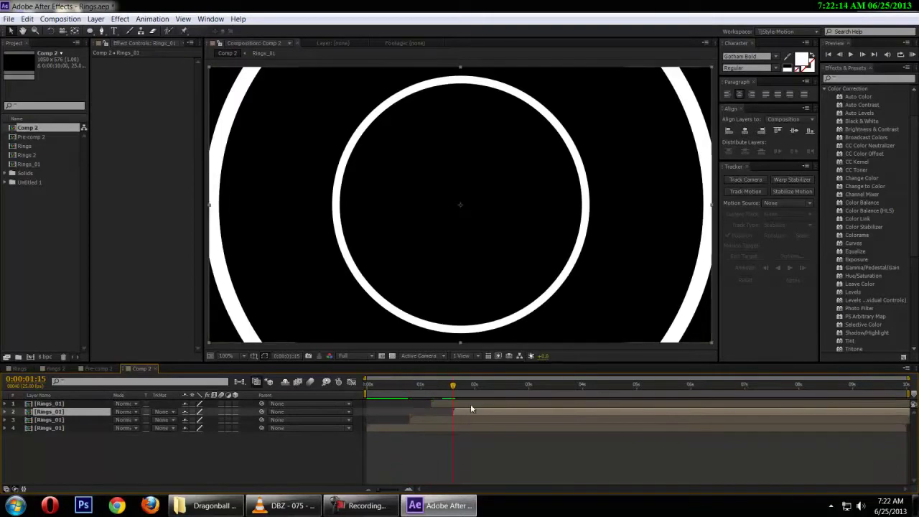
key(shift+Page_Down)
key(bracketleft)
key(shift+Page_Down)
key(bracketleft)
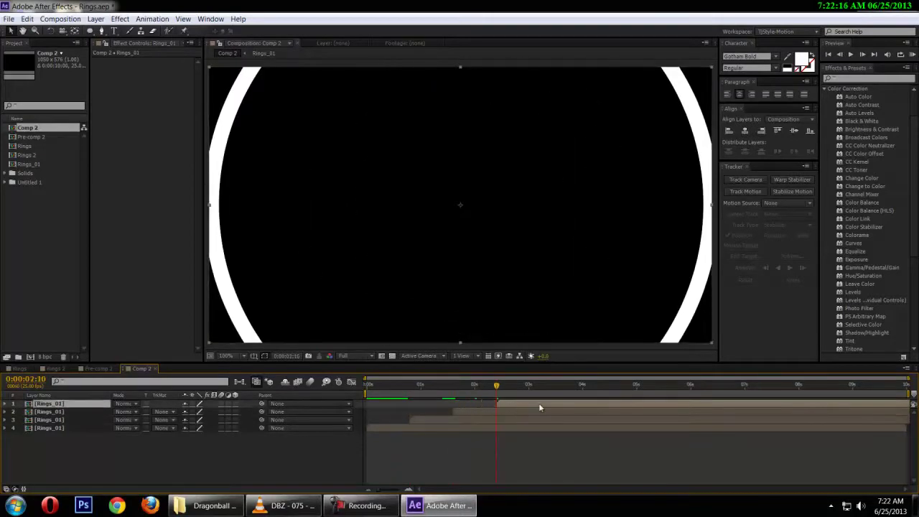
Step: Preview the rings and drag layers 2 and 1 earlier so rings start 15 frames apart
drag(449, 396, 400, 394)
key(KP_0)
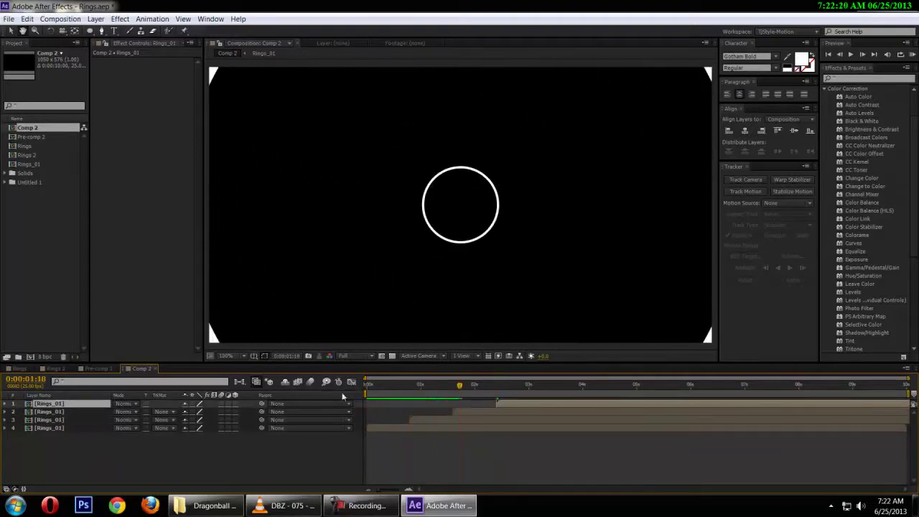
drag(421, 394, 390, 394)
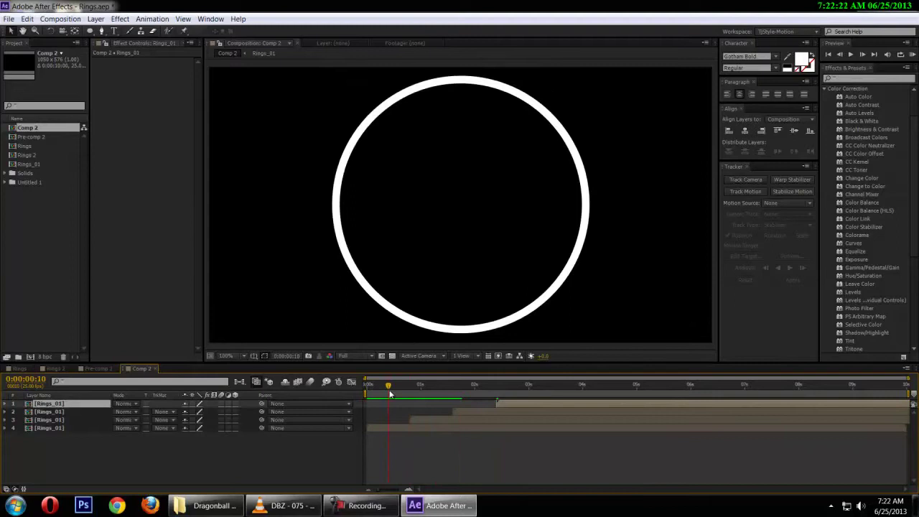
mouse_move(390, 395)
mouse_down()
mouse_move(421, 389)
mouse_move(400, 388)
mouse_up()
click(414, 419)
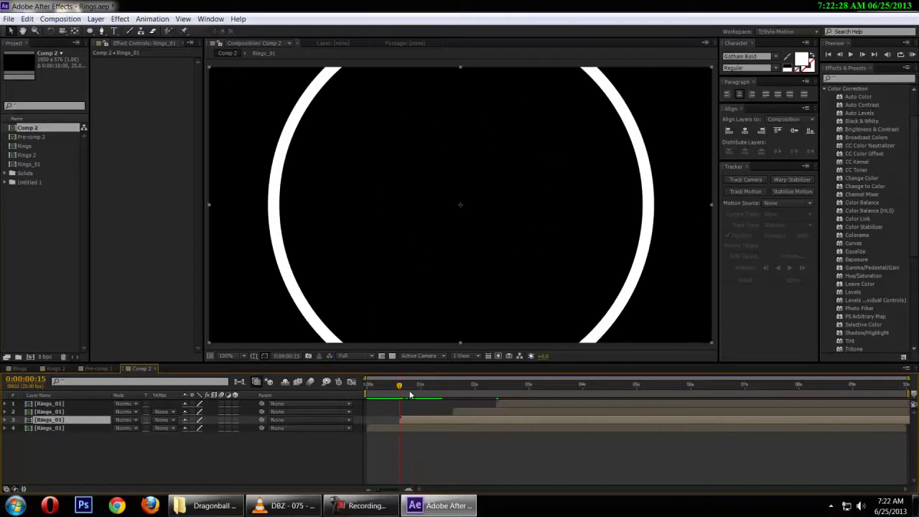
key(space)
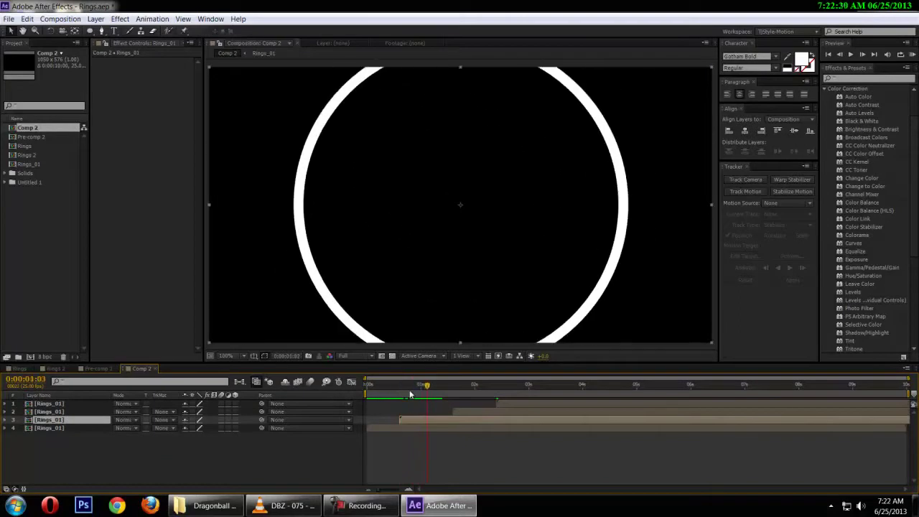
drag(472, 414, 457, 417)
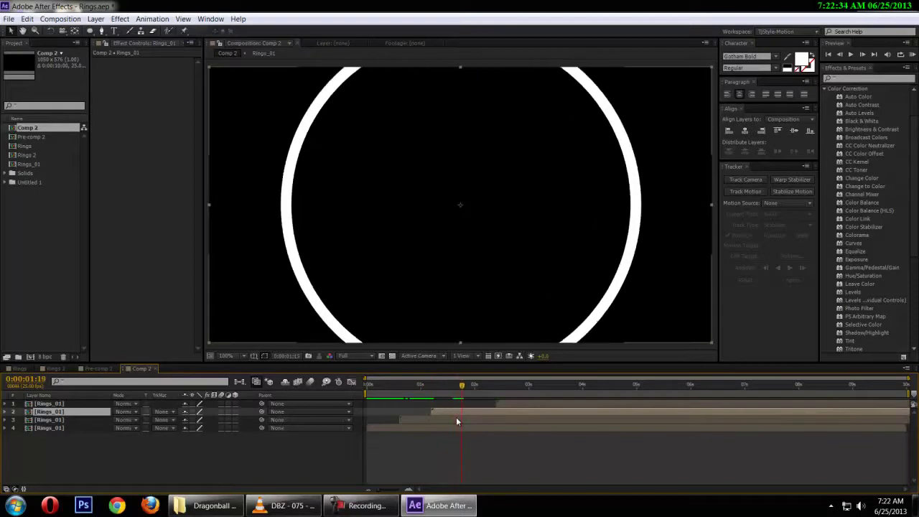
drag(510, 404, 445, 387)
key(space)
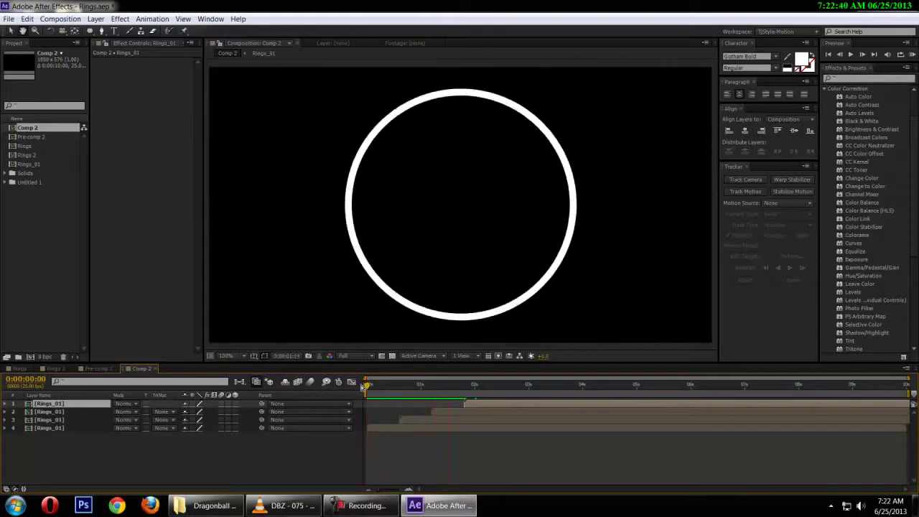
Step: Stop the preview and look inside the Rings_01 precomp before returning to Comp 2
click(518, 389)
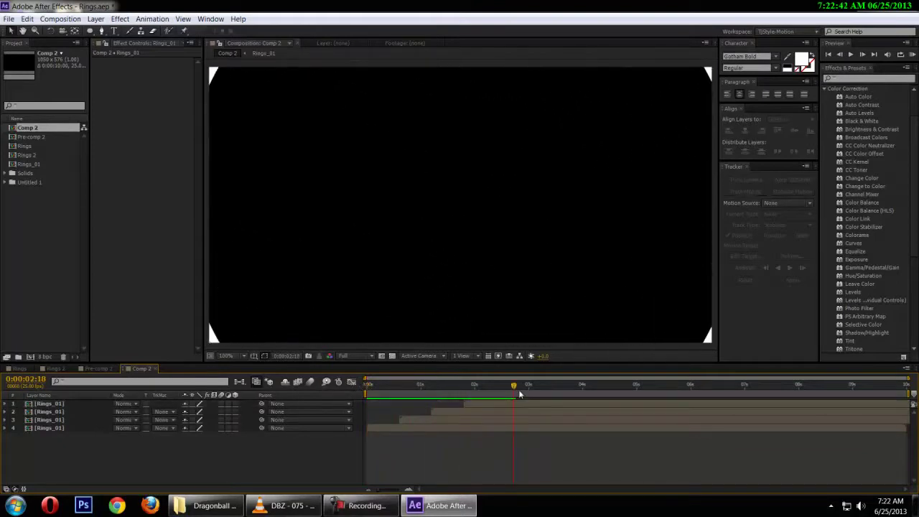
drag(519, 389, 458, 390)
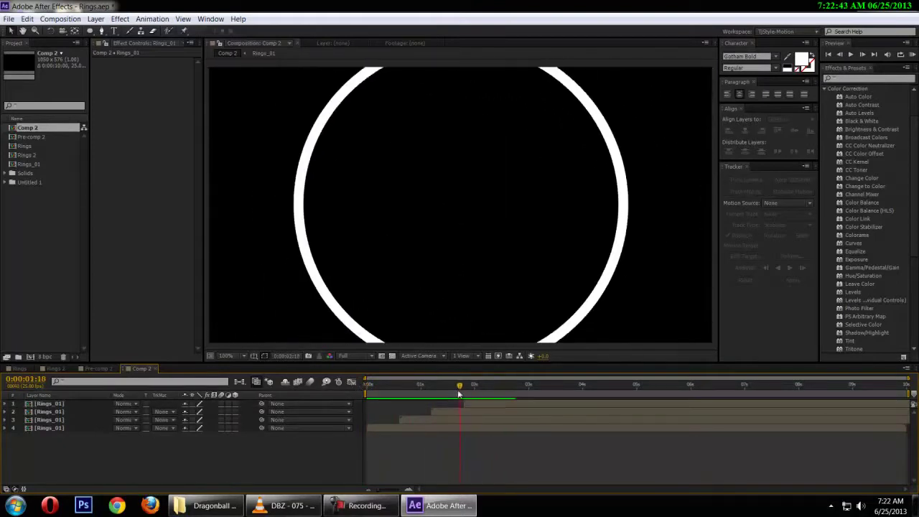
double_click(60, 428)
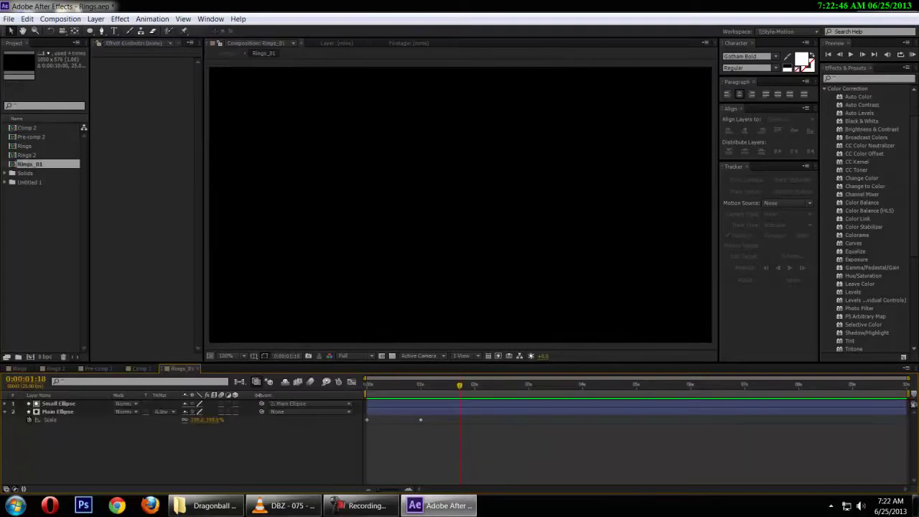
click(138, 369)
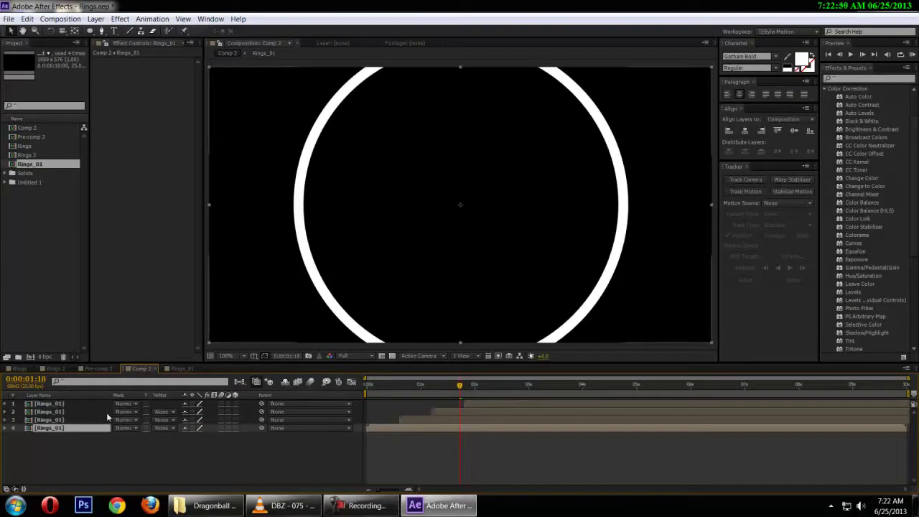
click(180, 370)
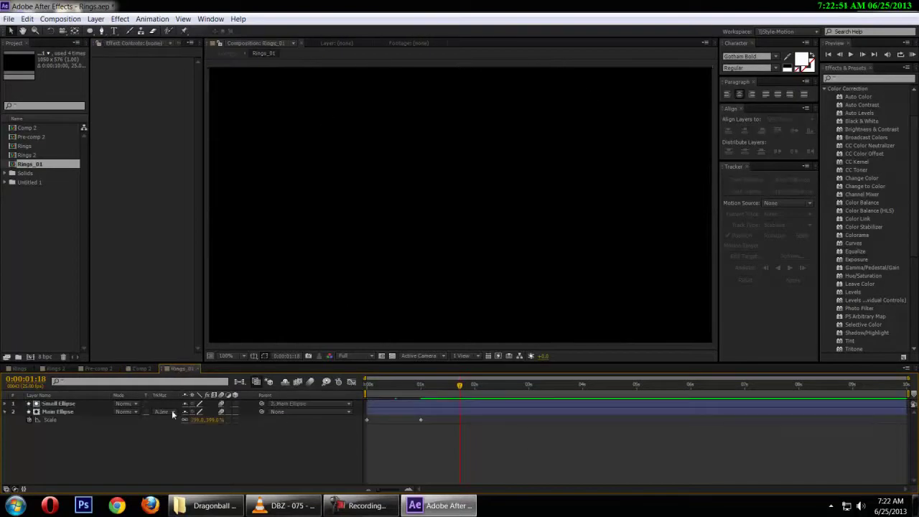
click(141, 368)
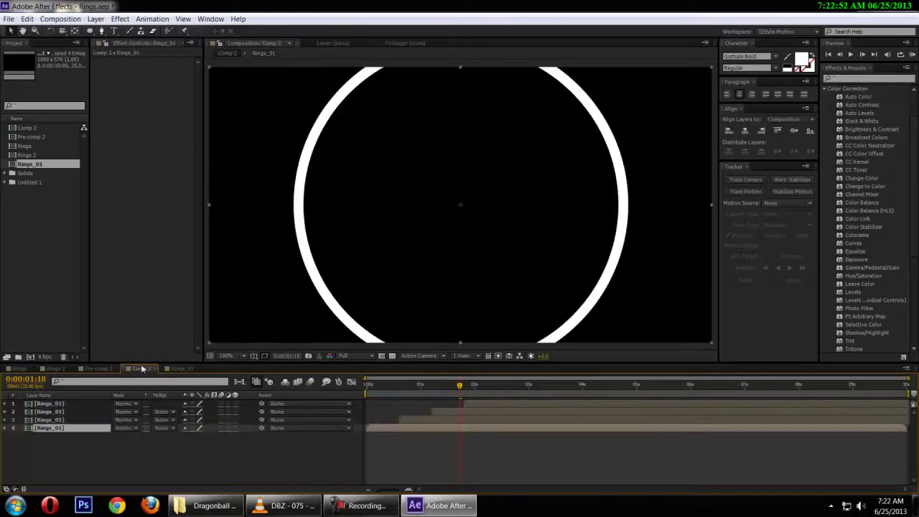
Step: Enable motion blur for the rings and check a smaller ring at 0:00:00:24
click(311, 382)
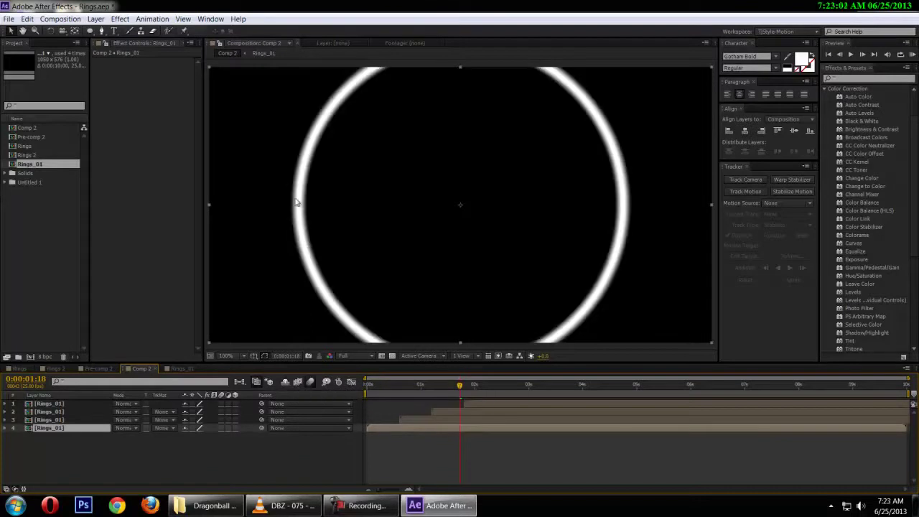
scroll(294, 208, down, 2)
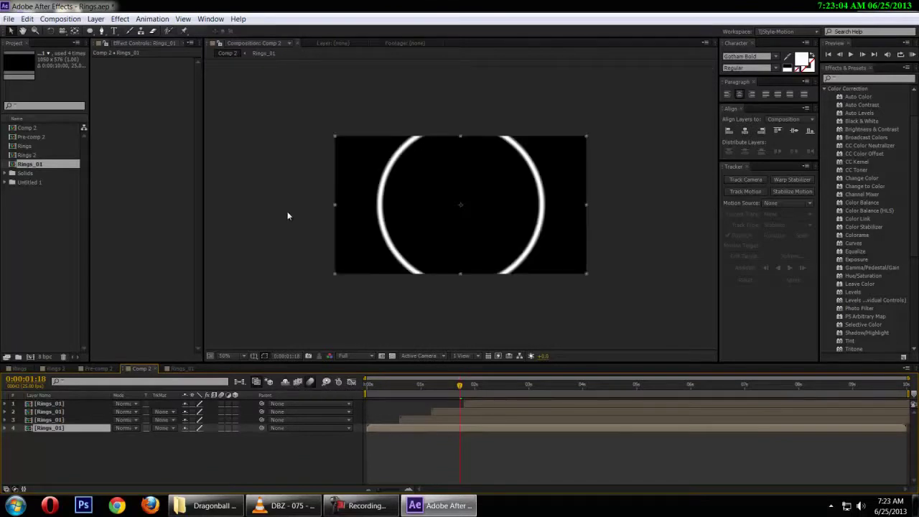
click(281, 216)
scroll(280, 214, up, 2)
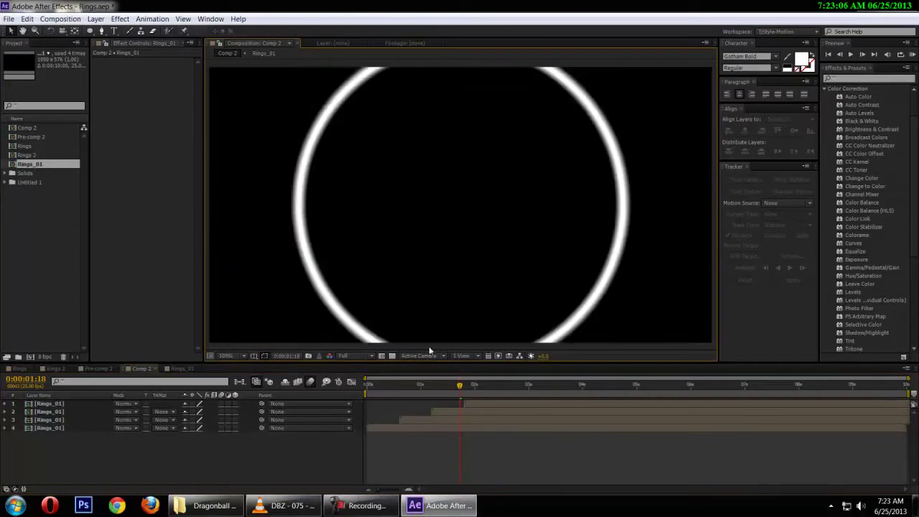
click(450, 387)
drag(447, 392, 406, 393)
Step: In Rings_01, confirm Main Ellipse keeps Alpha Inverted Matte, leaving blend modes unchanged, then return to Comp 2
click(184, 369)
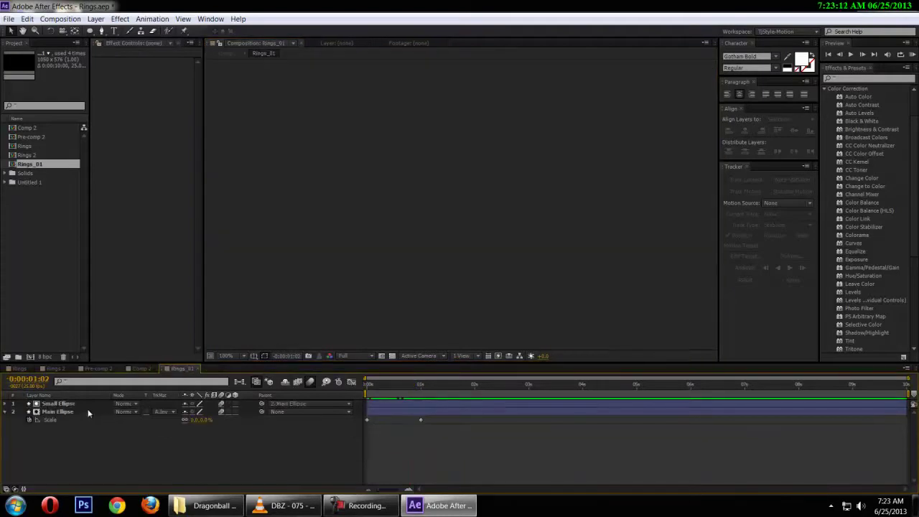
drag(470, 392, 380, 393)
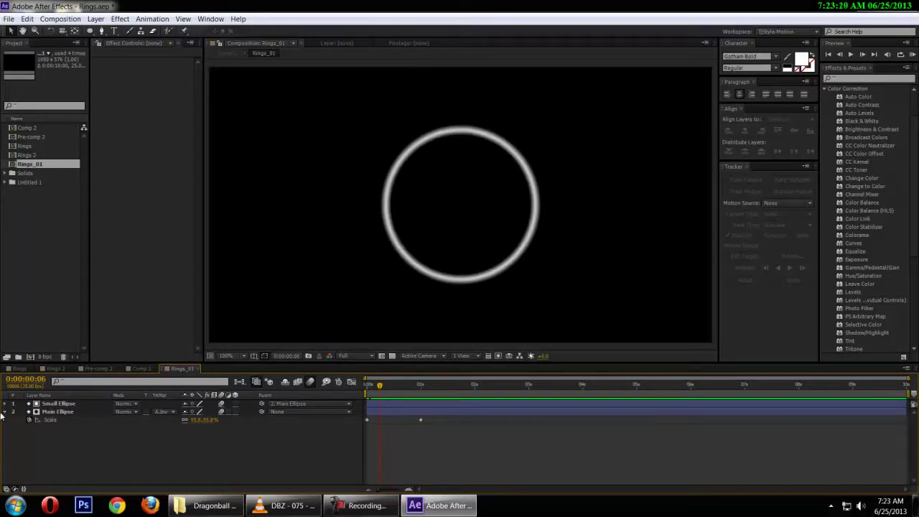
click(125, 404)
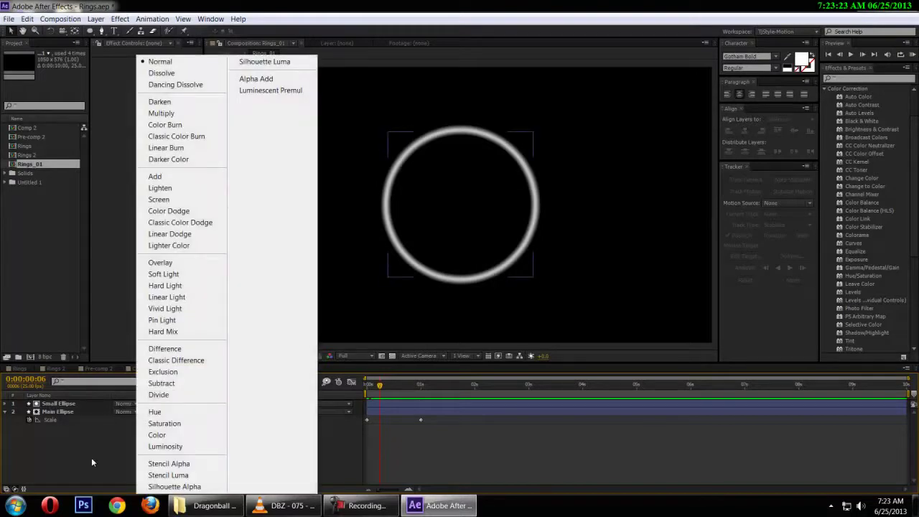
click(92, 462)
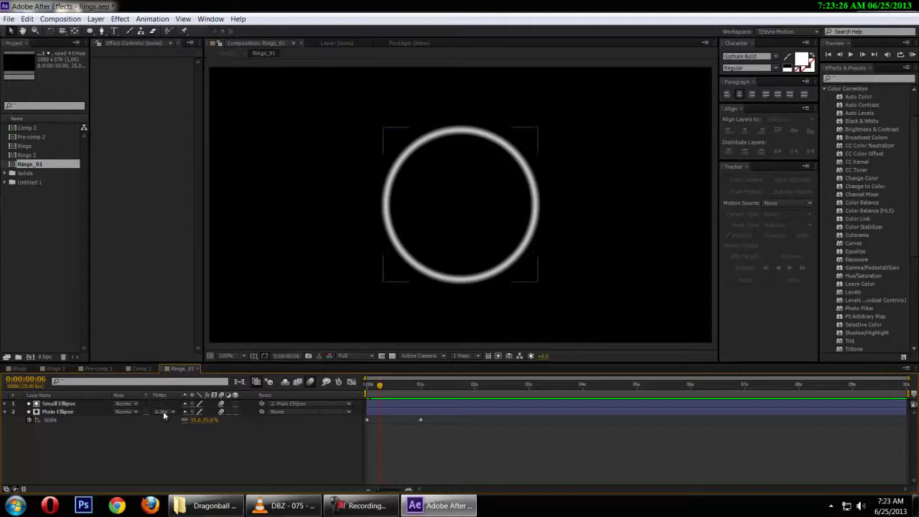
click(163, 413)
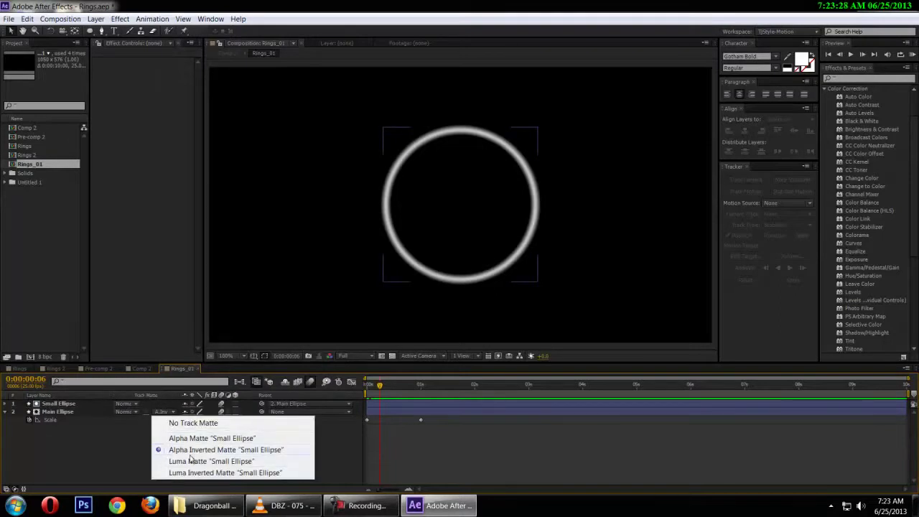
click(138, 369)
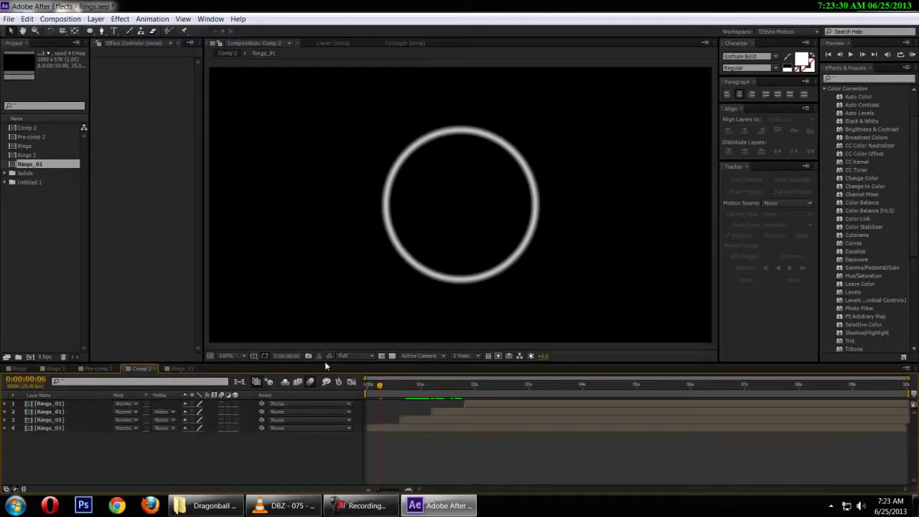
Step: Select all four Rings_01 layers and precompose them into a composition named Main_ring
drag(382, 393, 384, 388)
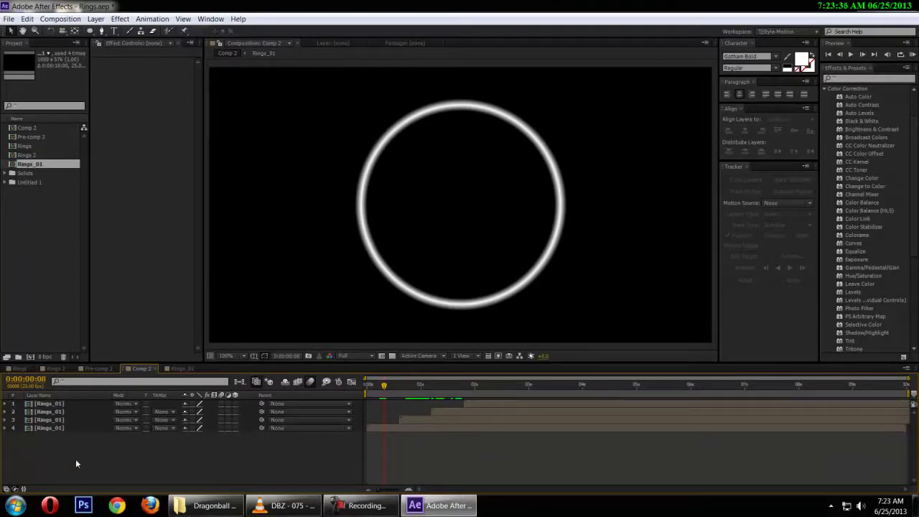
drag(75, 463, 58, 399)
drag(74, 448, 56, 399)
key(ctrl+shift+c)
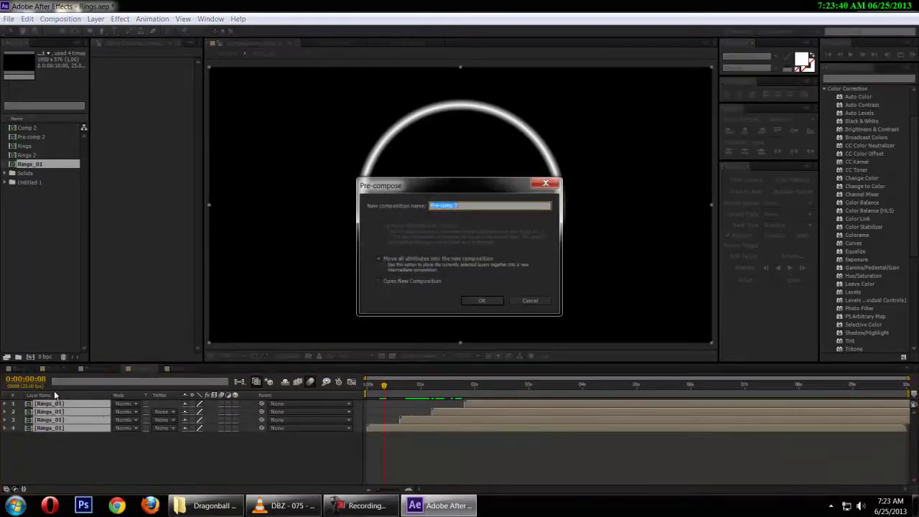
text(Main_ring)
key(Return)
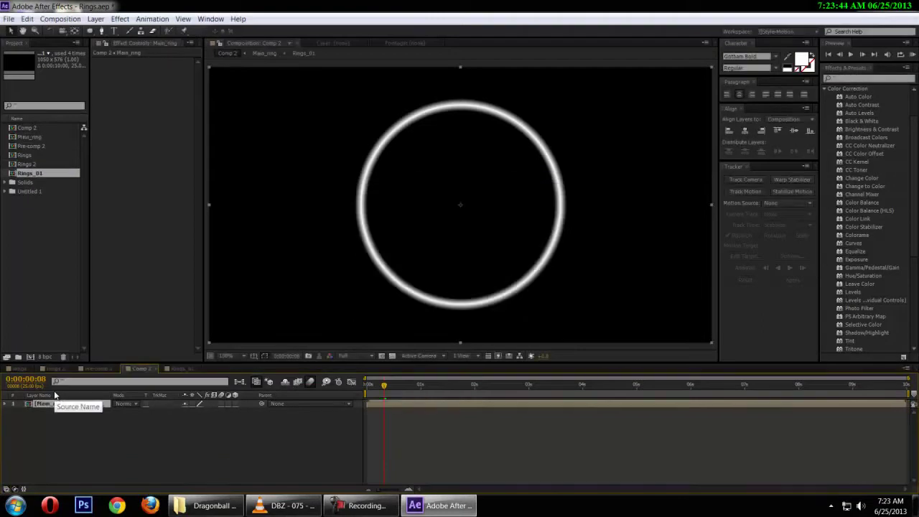
Step: Search 'glow' in Effects & Presets and apply Glow to the Main_ring layer, then switch to Rings
click(861, 76)
click(824, 89)
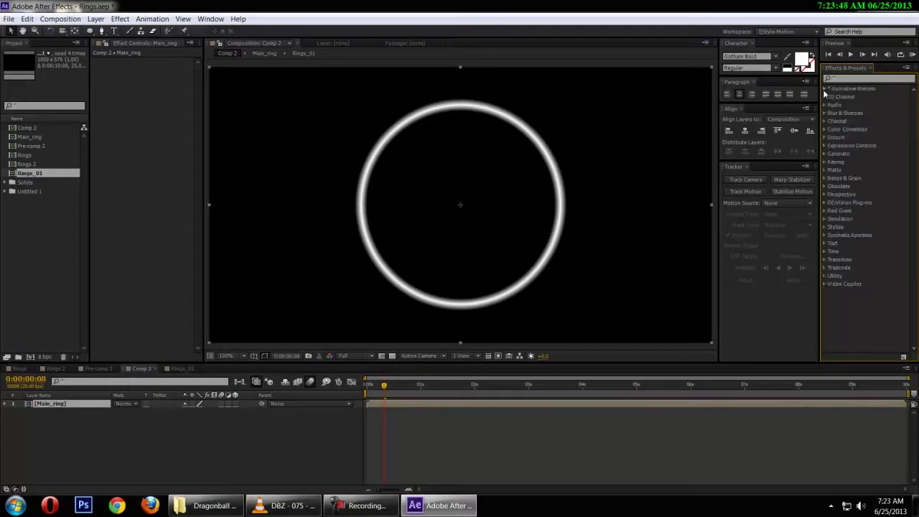
click(858, 74)
text(glow)
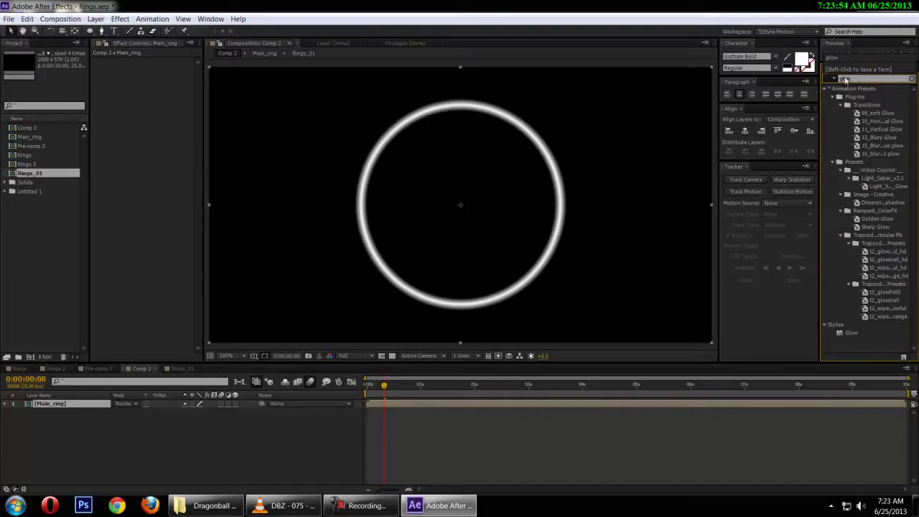
click(839, 56)
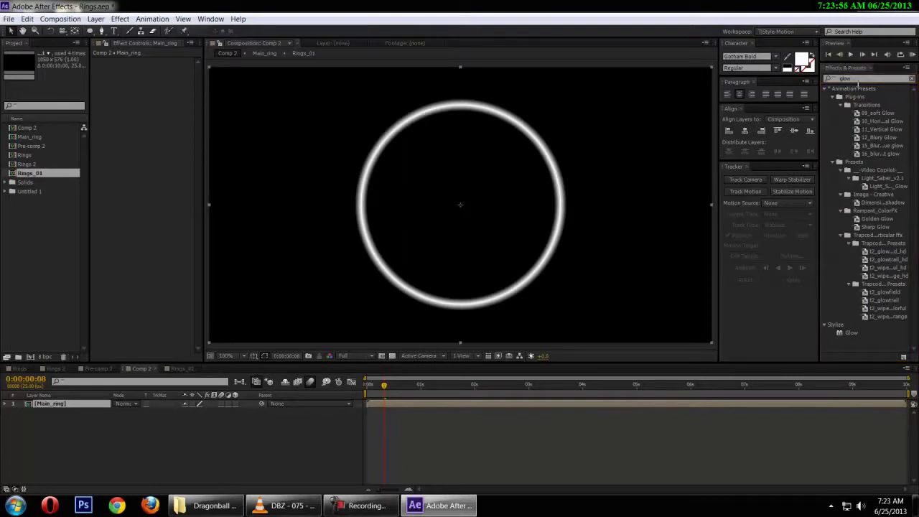
click(849, 334)
click(2, 418)
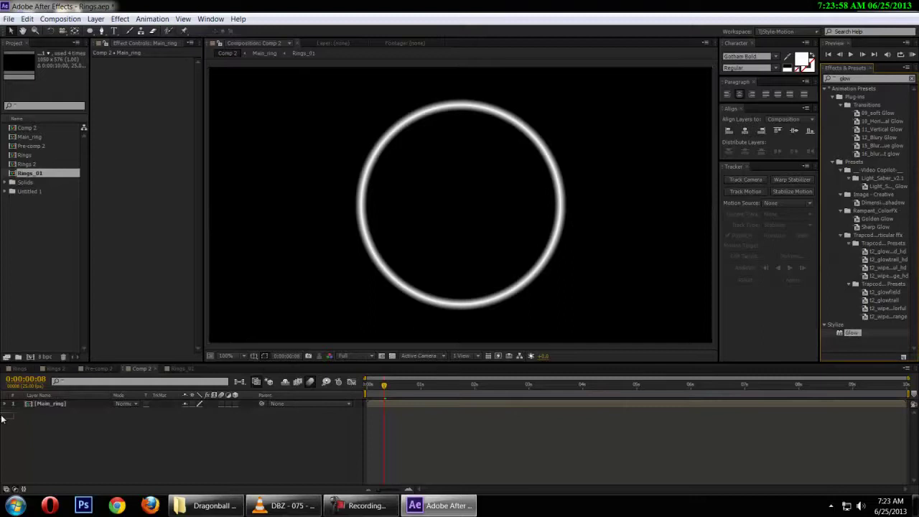
drag(2, 418, 56, 405)
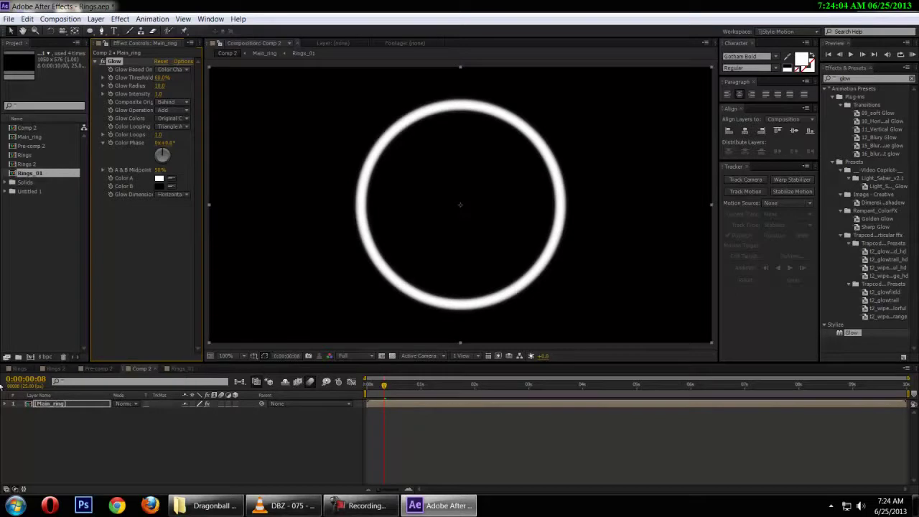
click(17, 369)
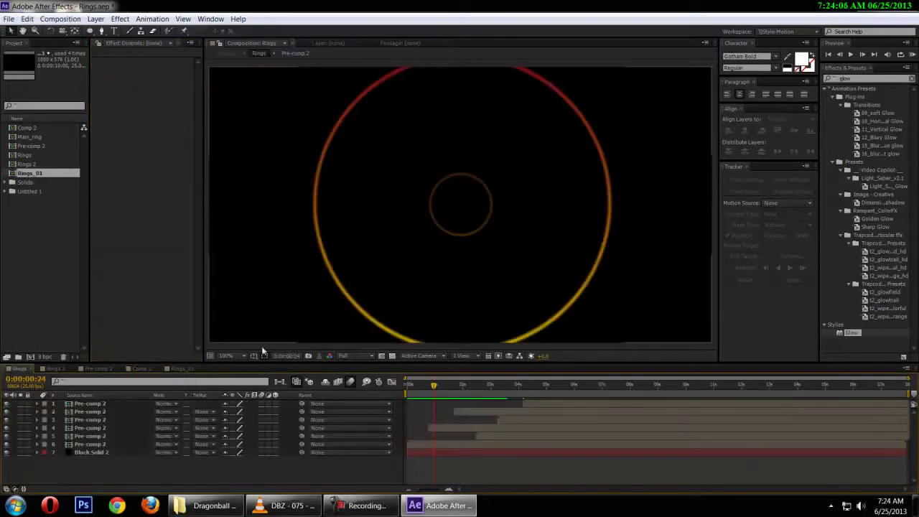
Step: Check the ring in Rings_01 at frame 8, then go back to Comp 2
click(178, 369)
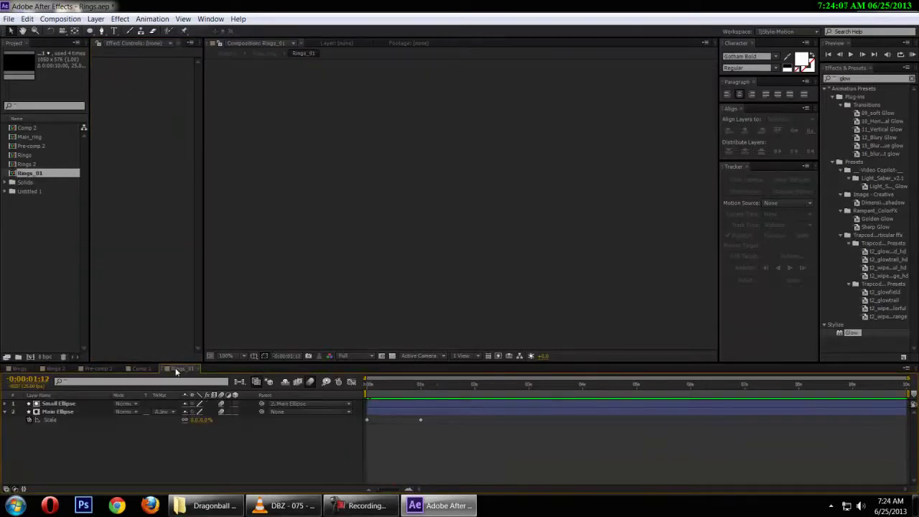
click(383, 387)
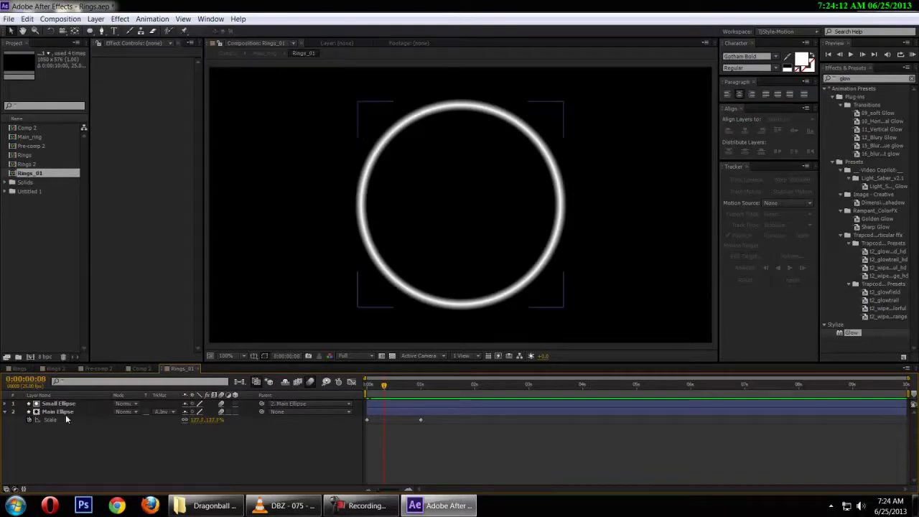
click(105, 368)
click(133, 369)
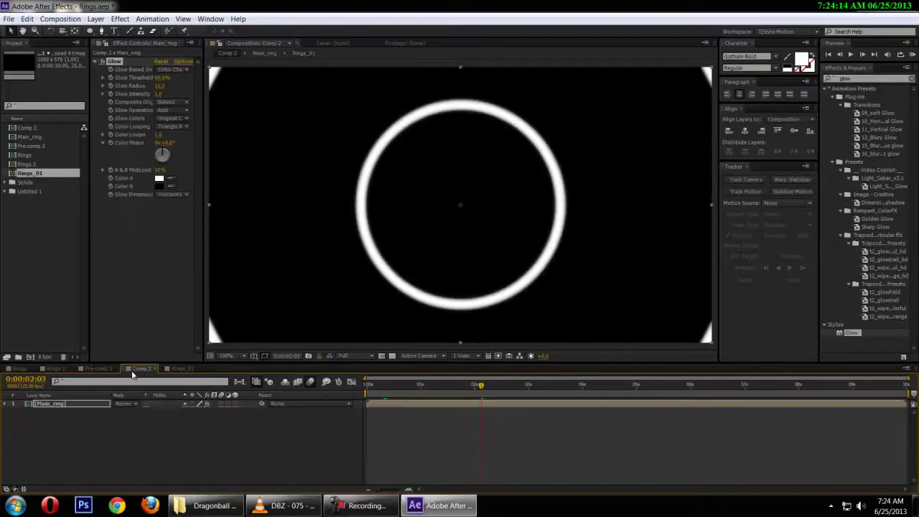
Step: Try a Ramp effect on Main_ring, preview the shaded ring, then delete the Ramp
click(75, 404)
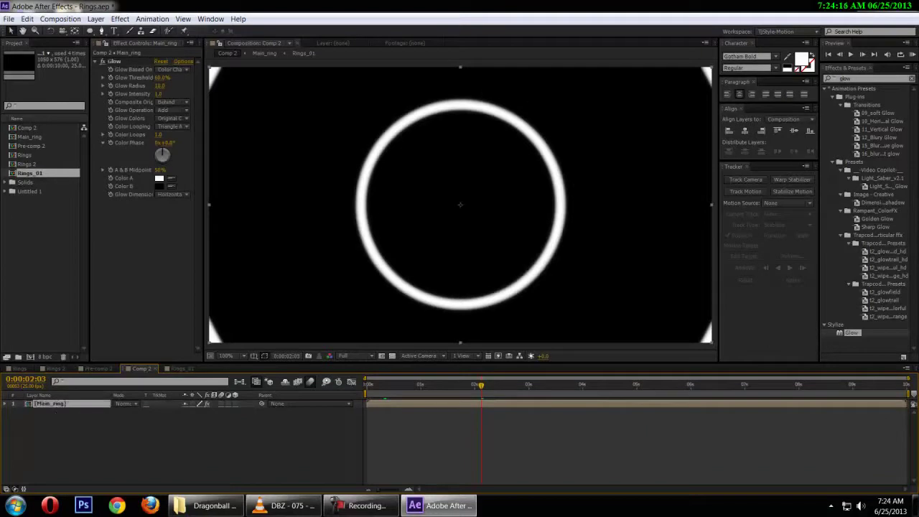
double_click(862, 76)
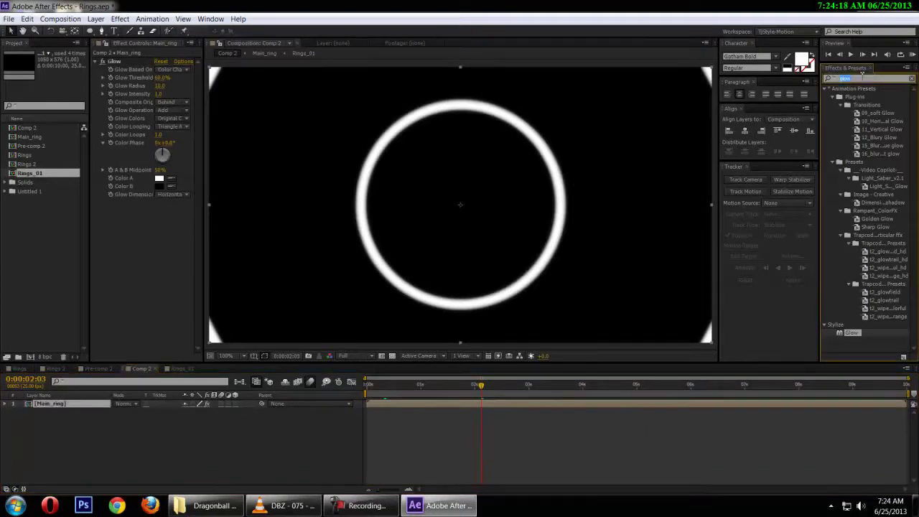
text(ra)
click(842, 22)
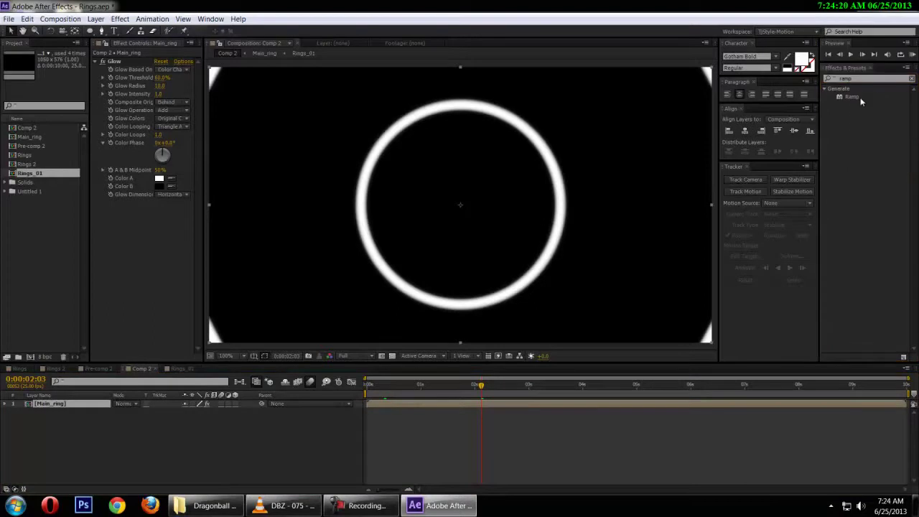
mouse_move(857, 98)
mouse_down()
mouse_move(217, 398)
mouse_move(65, 404)
mouse_up()
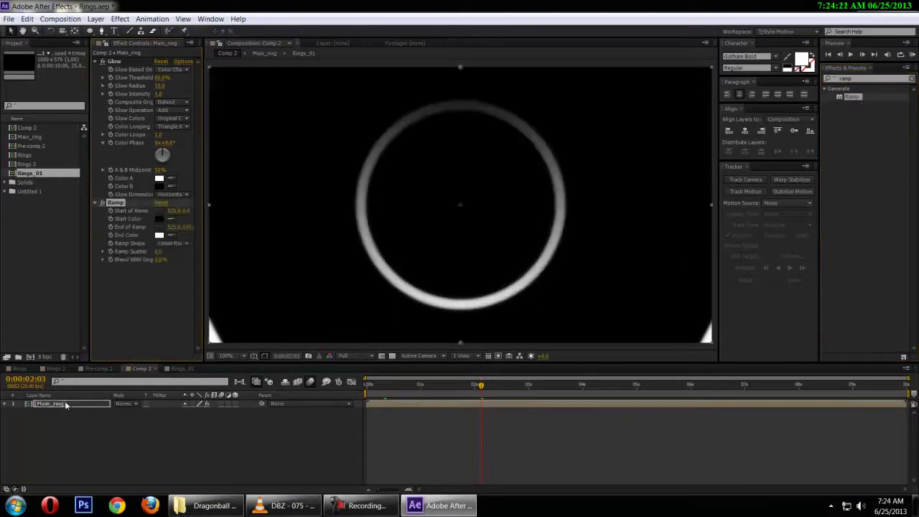
drag(463, 386, 379, 395)
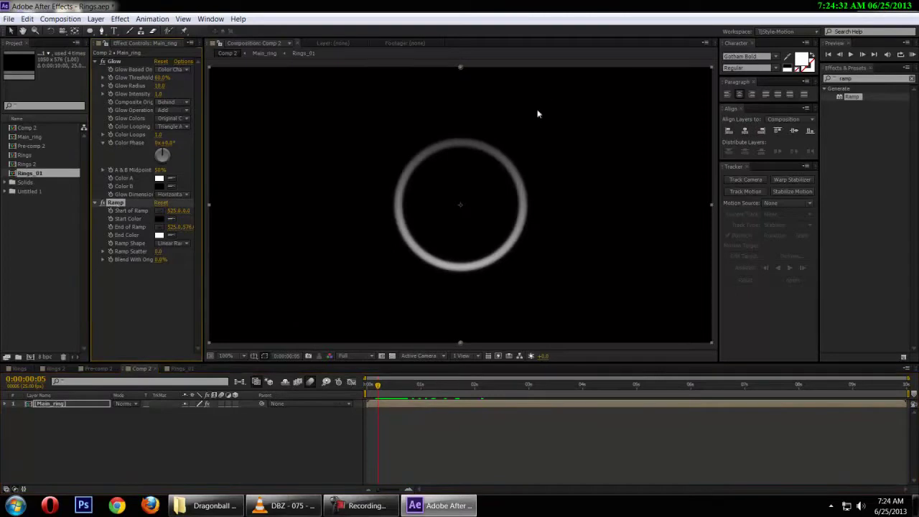
key(Delete)
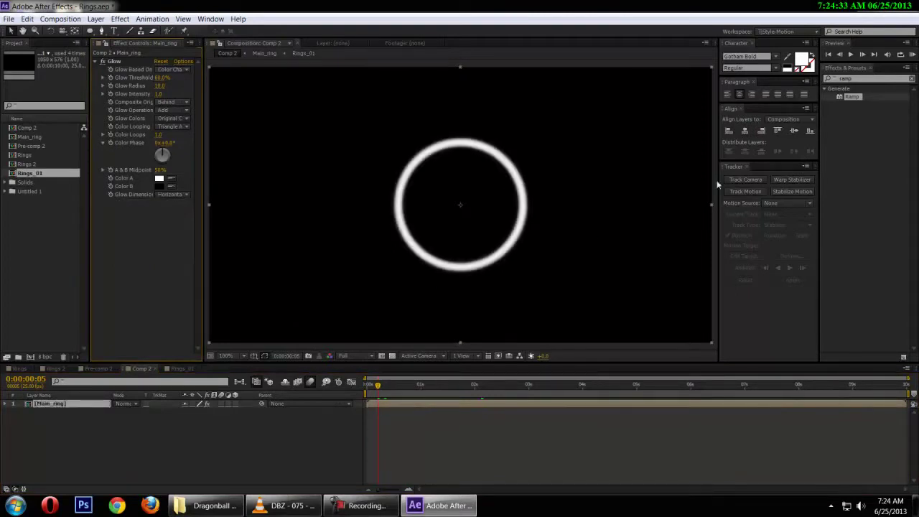
Step: Apply Ramp to the Main Ellipse layer in Rings_01 and move to frame 9
click(179, 368)
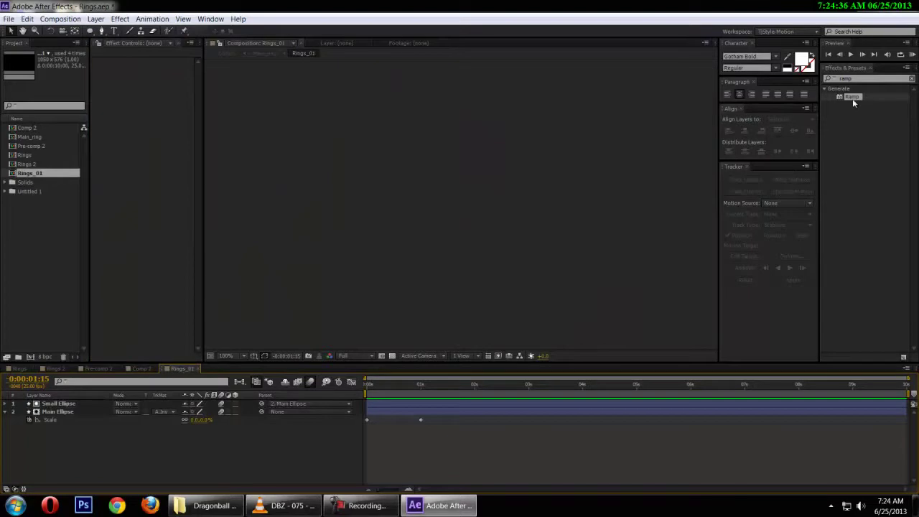
drag(852, 98, 54, 411)
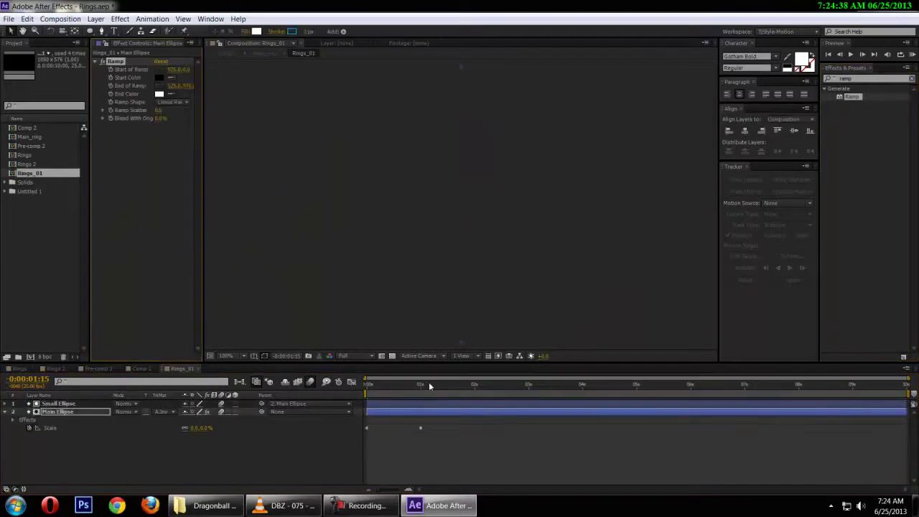
click(385, 385)
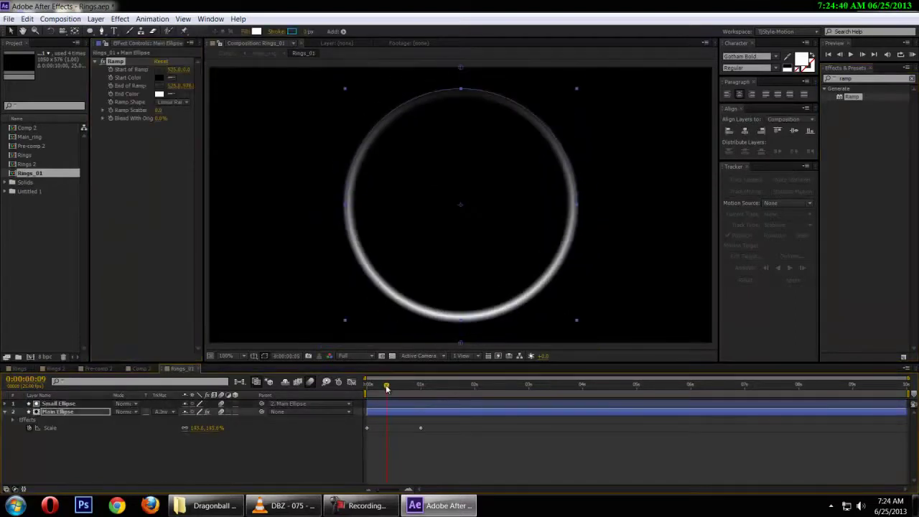
Step: Set the Ramp start colour to red and end colour to orange
click(162, 77)
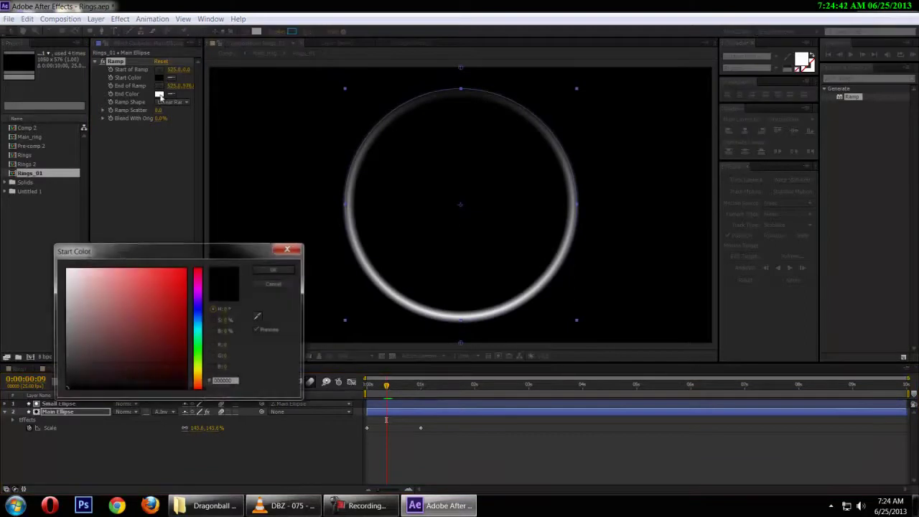
click(168, 308)
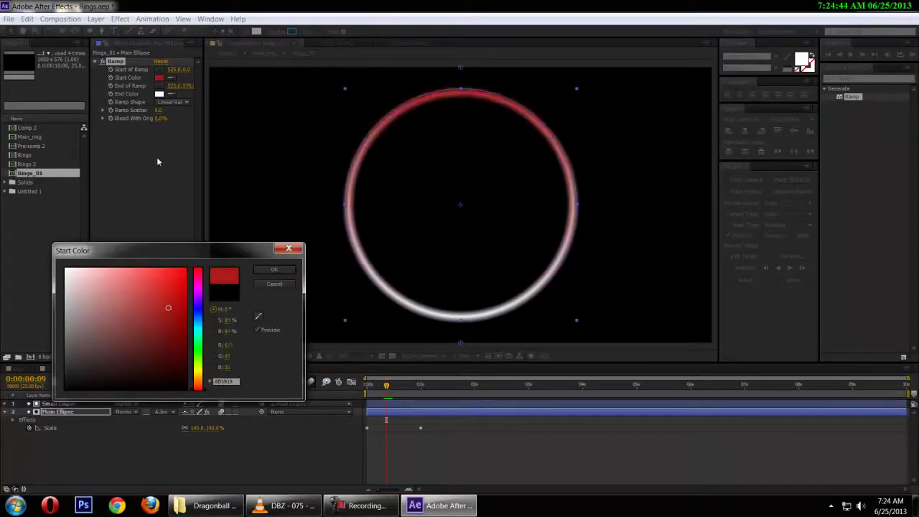
click(271, 270)
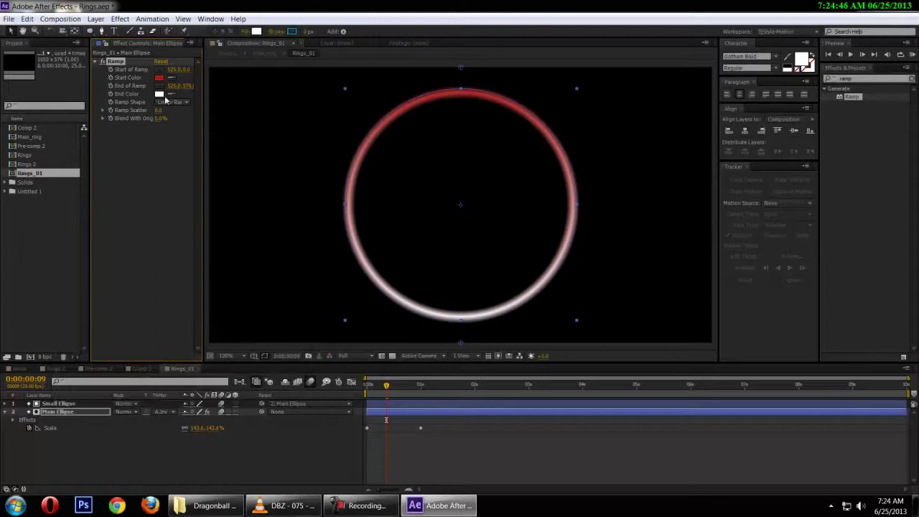
click(160, 94)
drag(199, 386, 199, 378)
click(178, 311)
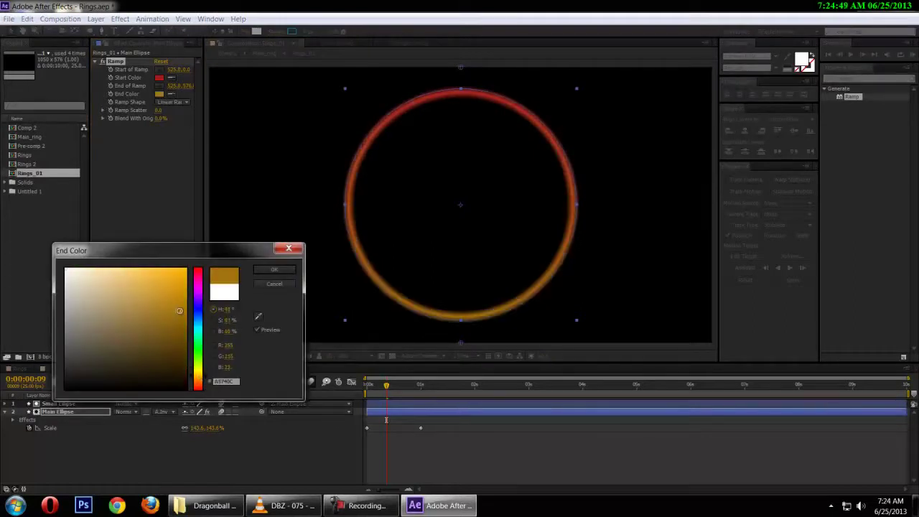
click(284, 269)
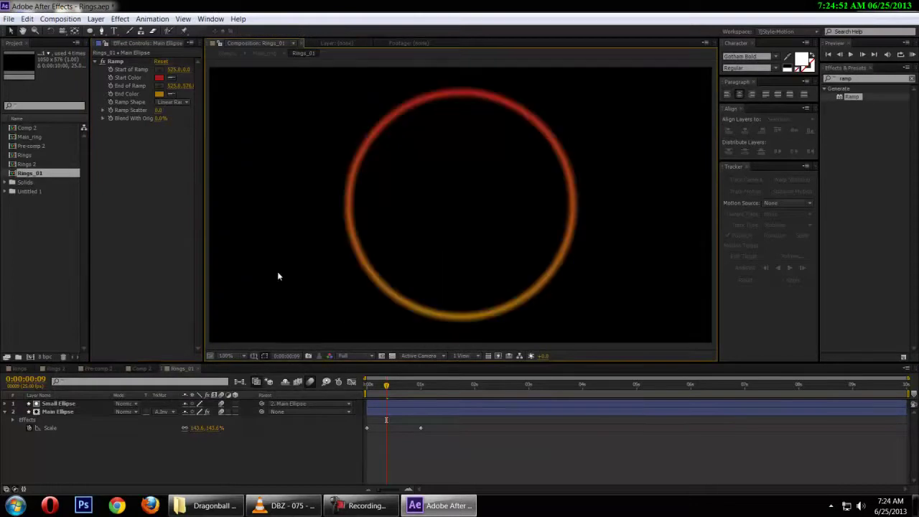
Step: Duplicate Main_ring in Comp 2, set the top copy to Overlay, and scrub to preview
click(101, 368)
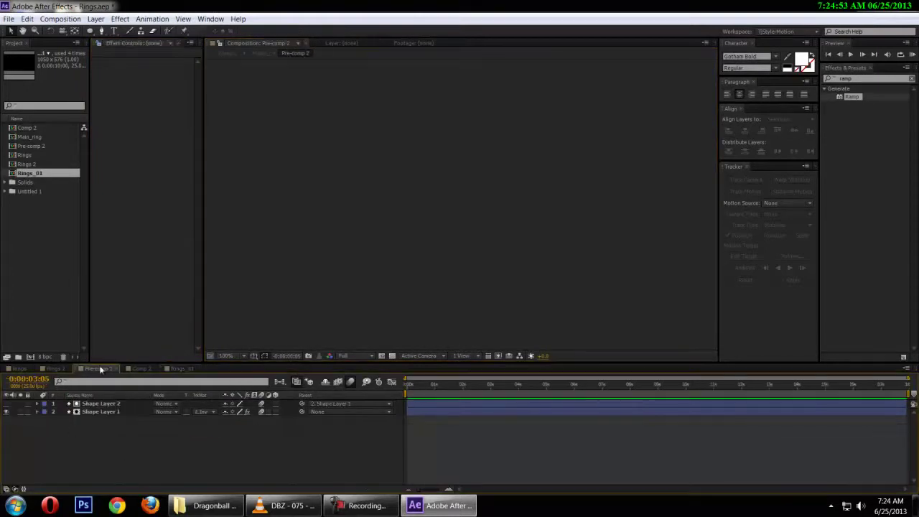
click(139, 368)
drag(413, 392, 384, 393)
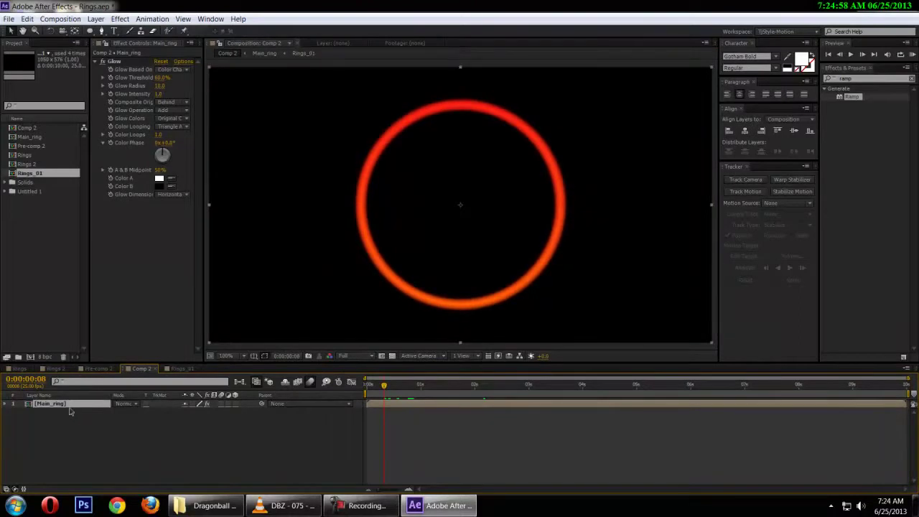
key(ctrl+d)
click(126, 404)
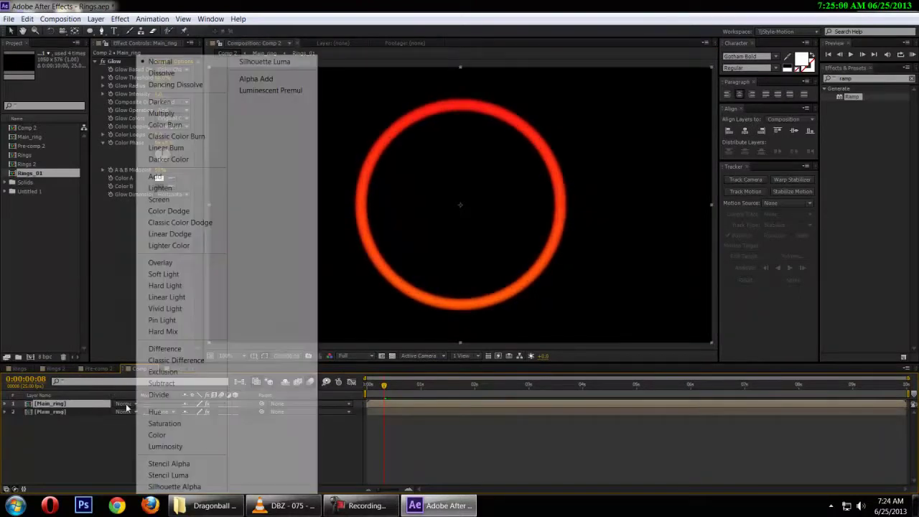
click(194, 264)
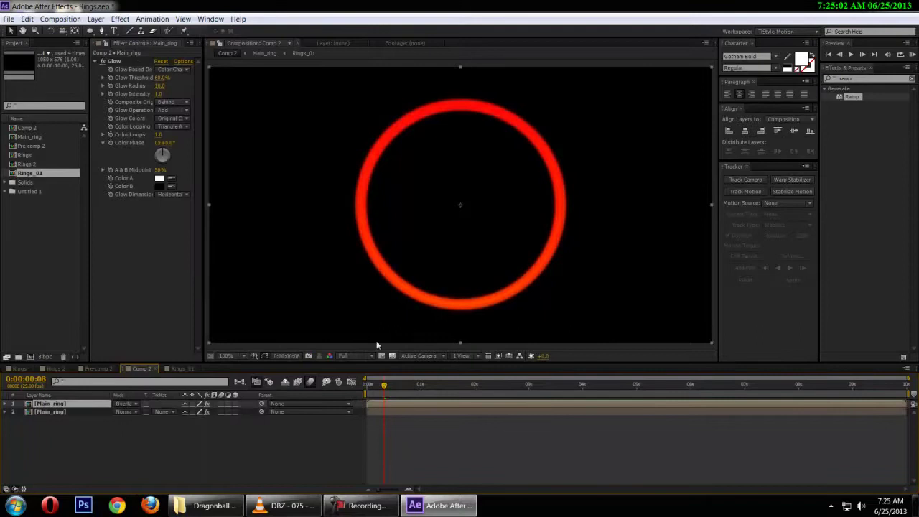
mouse_move(384, 393)
mouse_down()
mouse_move(371, 393)
mouse_move(407, 391)
mouse_move(394, 392)
mouse_up()
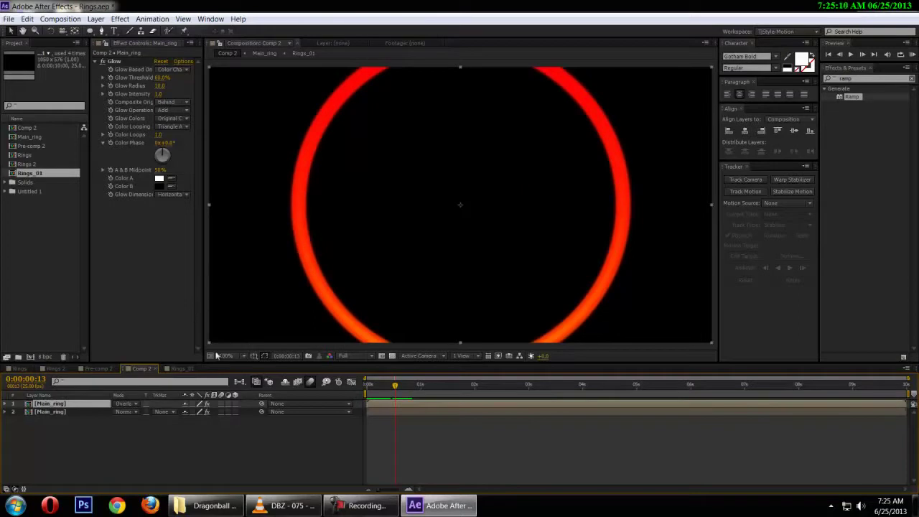
Step: Scale Small Ellipse up slightly in Rings_01, checking at 50% zoom, then switch to Pre-comp 2
click(172, 369)
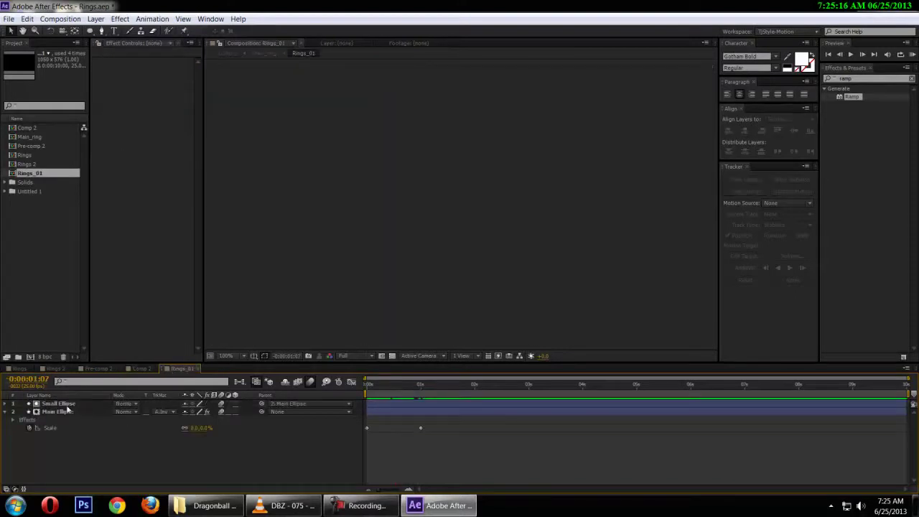
mouse_move(378, 386)
mouse_down()
mouse_move(379, 396)
mouse_move(420, 395)
mouse_move(391, 395)
mouse_up()
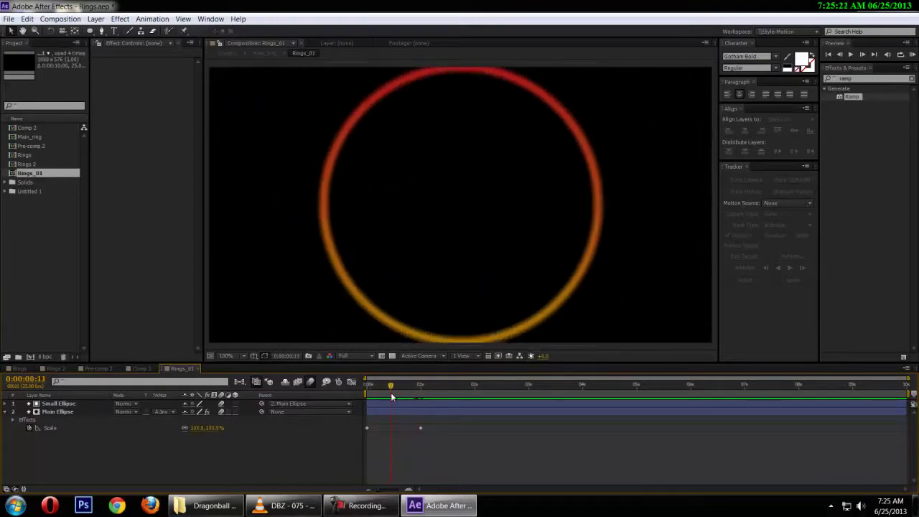
click(59, 404)
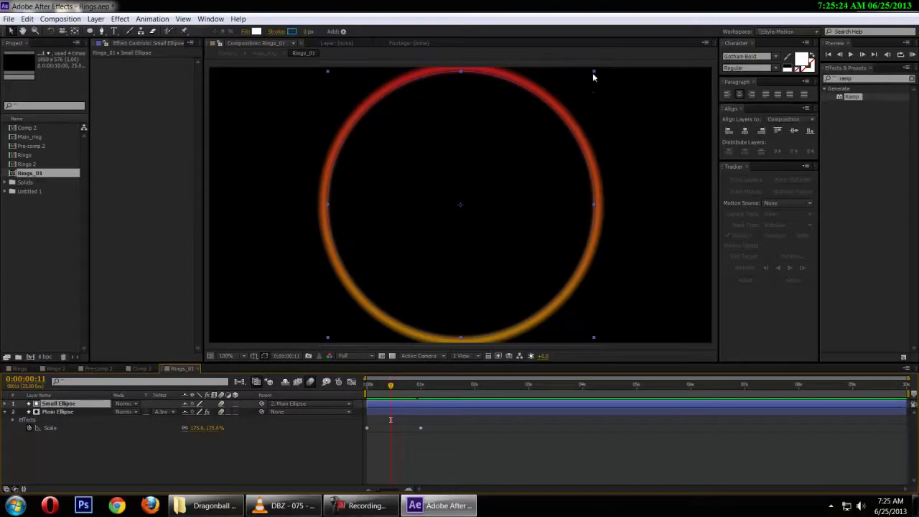
drag(594, 73, 608, 69)
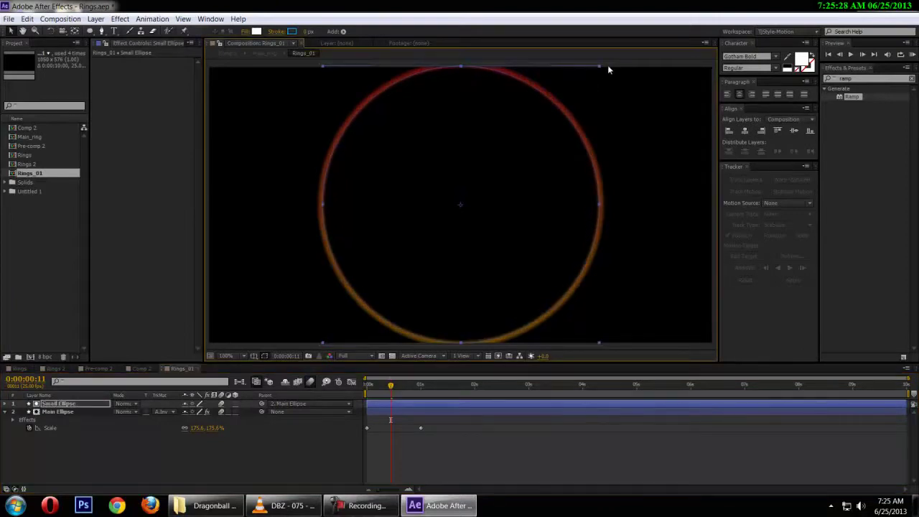
key(comma)
key(comma)
click(632, 143)
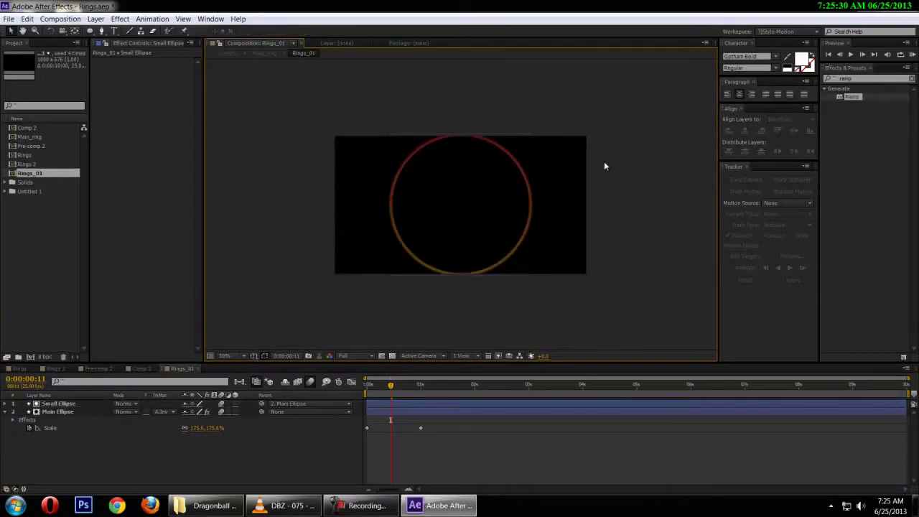
click(394, 179)
key(period)
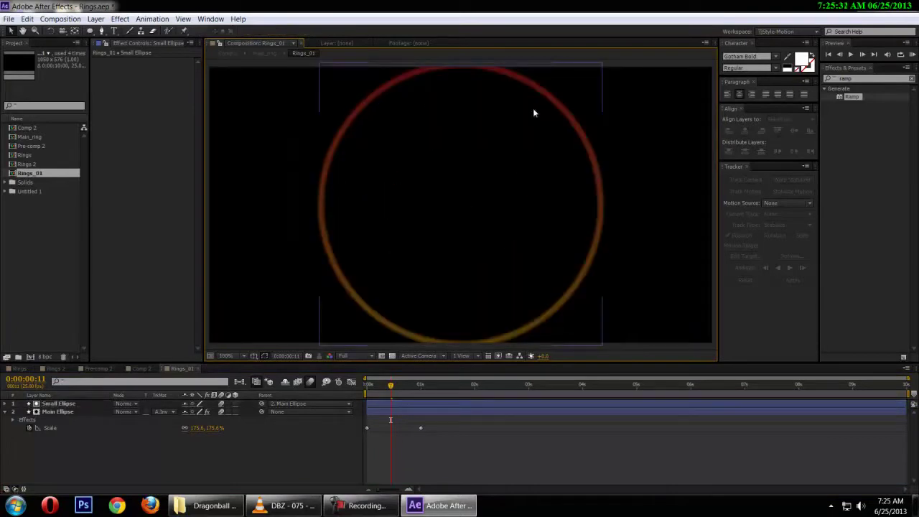
click(95, 368)
Step: Back in Comp 2, move to frame 14 and clear the old ramp search in Effects & Presets
click(140, 369)
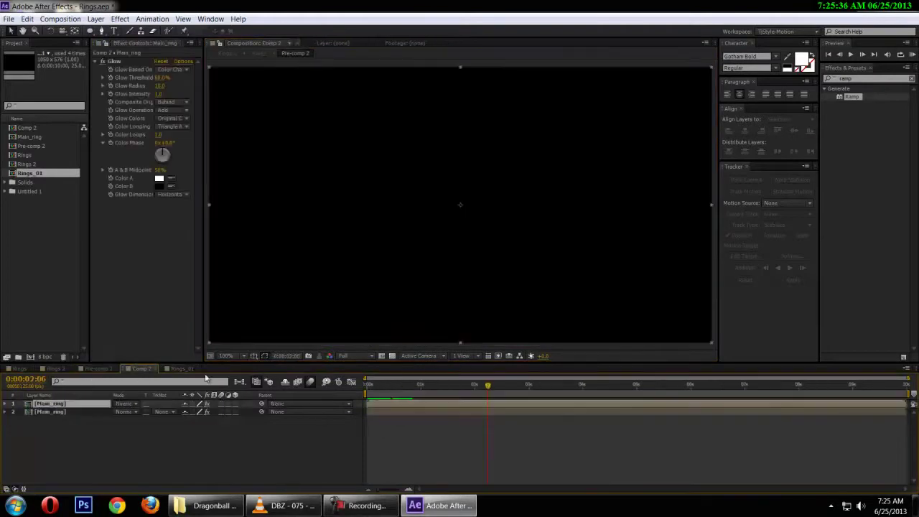
mouse_move(405, 384)
mouse_down()
mouse_move(363, 399)
mouse_move(396, 392)
mouse_up()
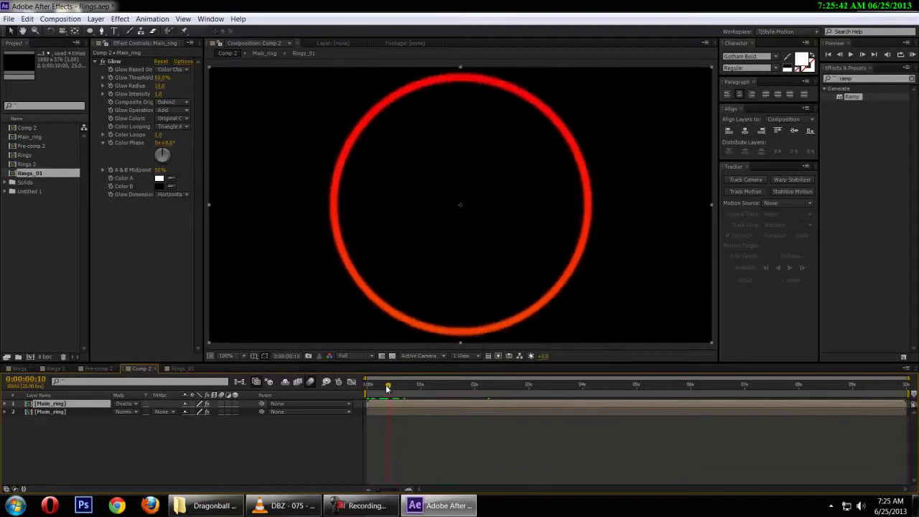
drag(388, 388, 397, 387)
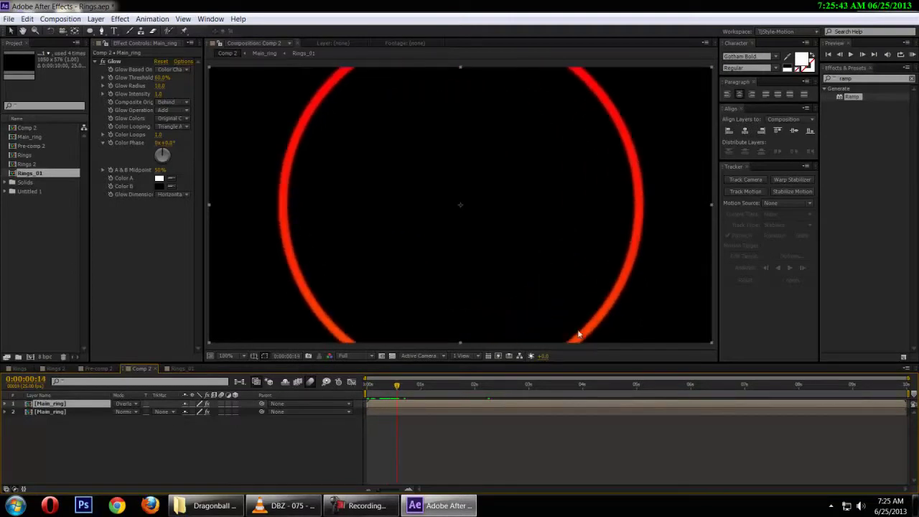
click(911, 79)
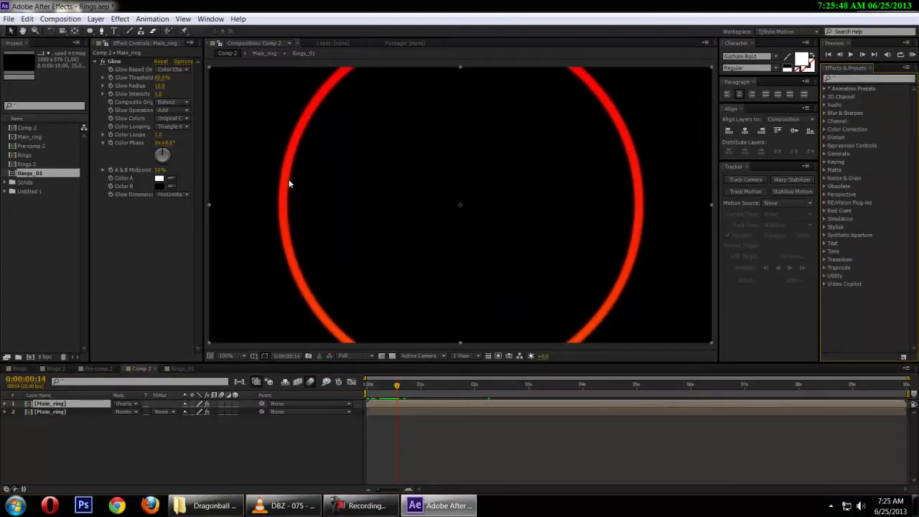
Step: Apply Gaussian Blur to the lower Main_ring layer with Blurriness 5.0
click(868, 79)
text(ga)
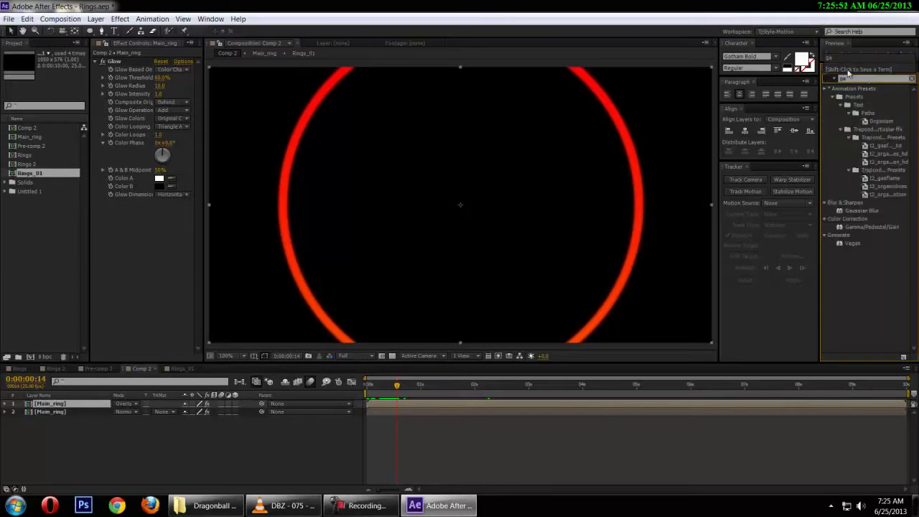
drag(862, 211, 69, 410)
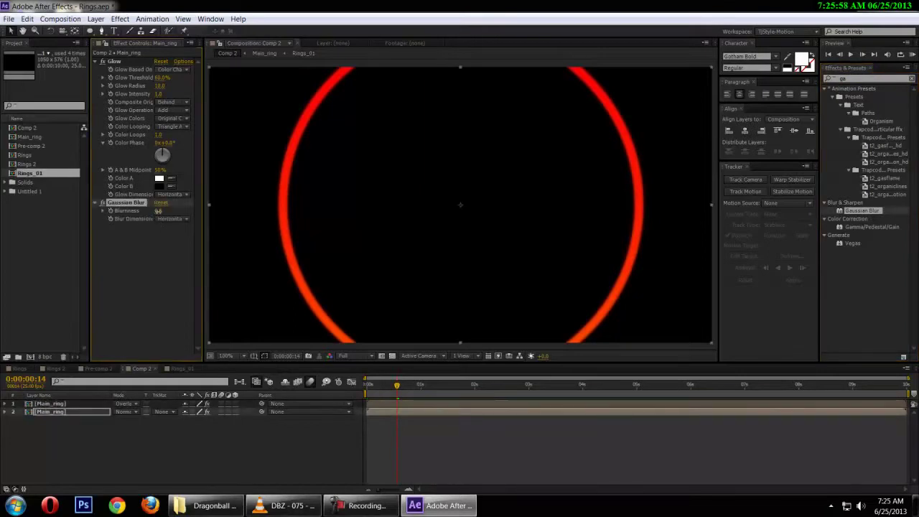
click(164, 212)
text(5)
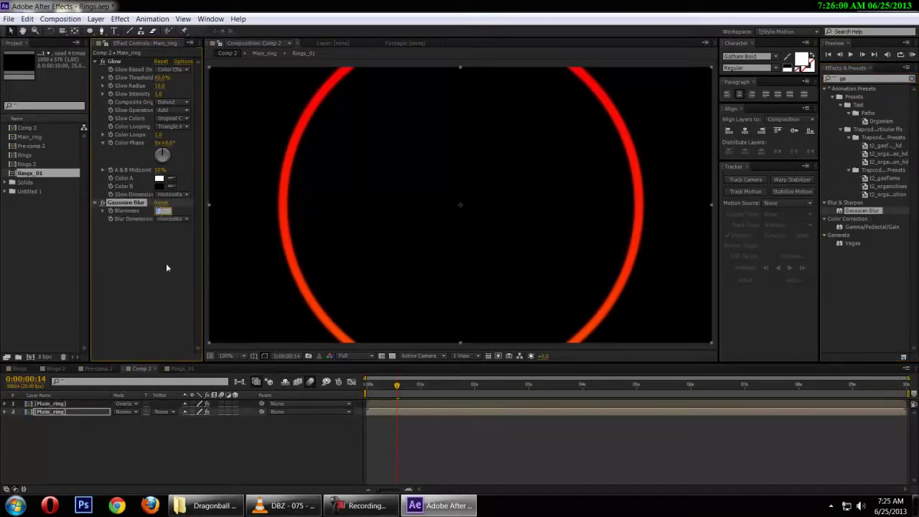
click(166, 263)
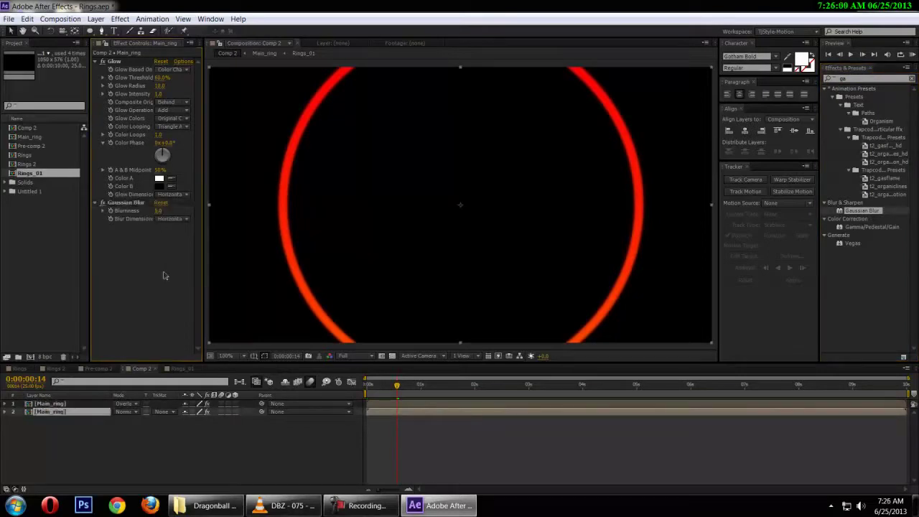
Step: Expand layer 2's effect properties in the timeline to review Gaussian Blur alongside Glow
click(119, 204)
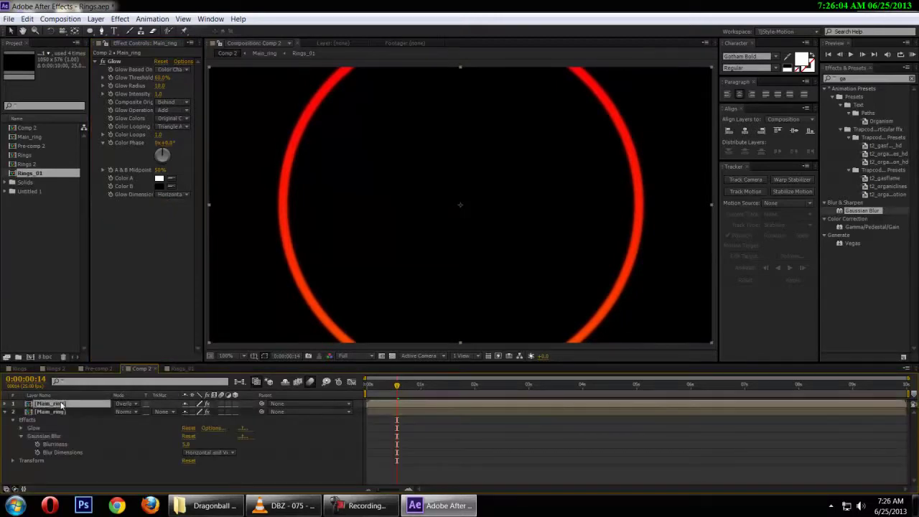
scroll(226, 251, down, 1)
scroll(226, 250, up, 1)
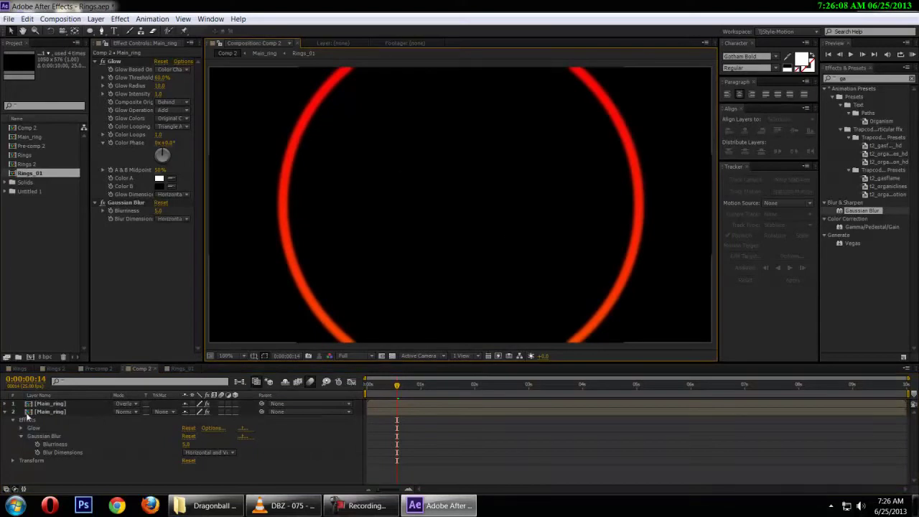
click(103, 205)
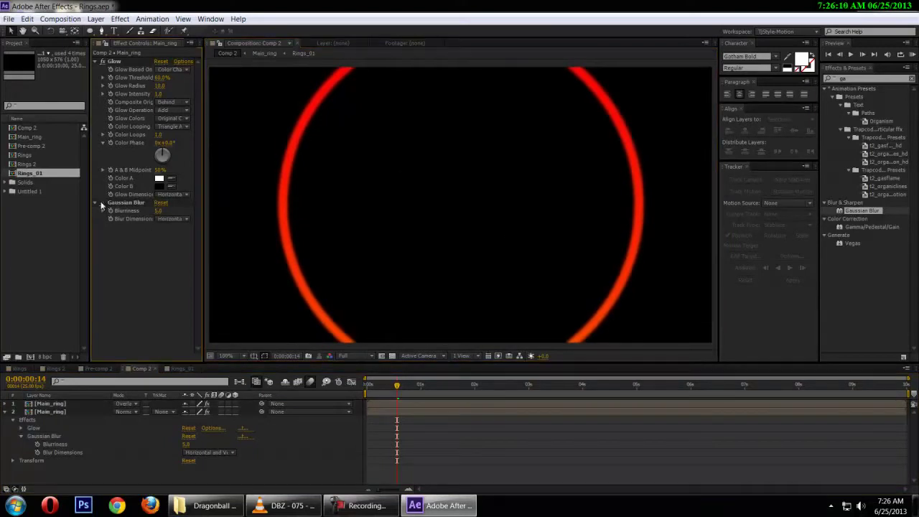
click(313, 386)
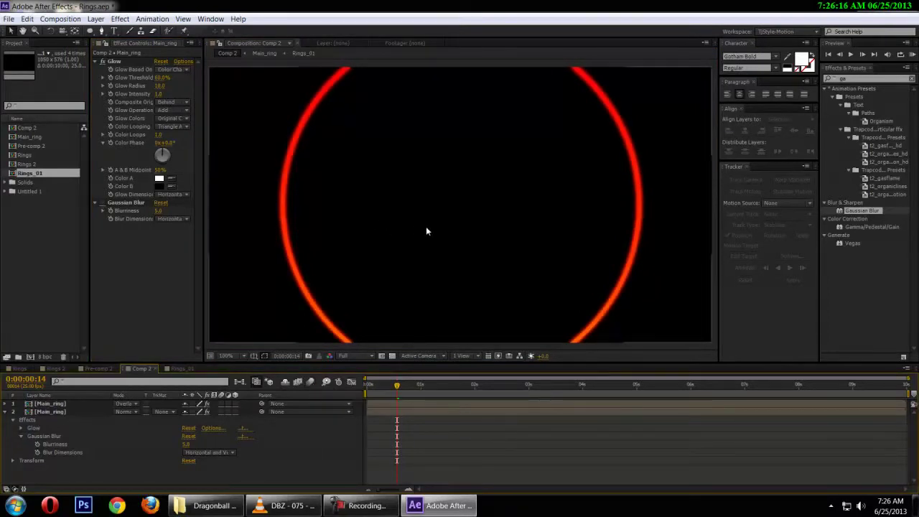
click(354, 501)
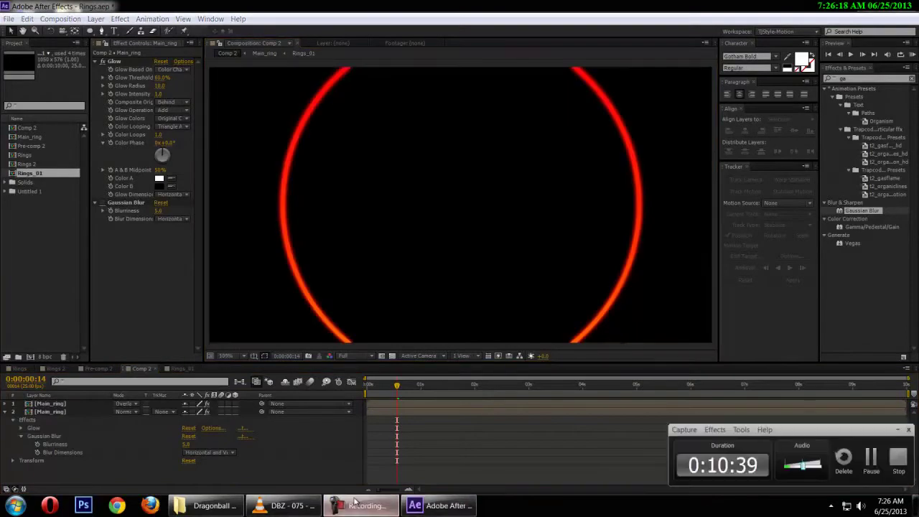
mouse_move(358, 506)
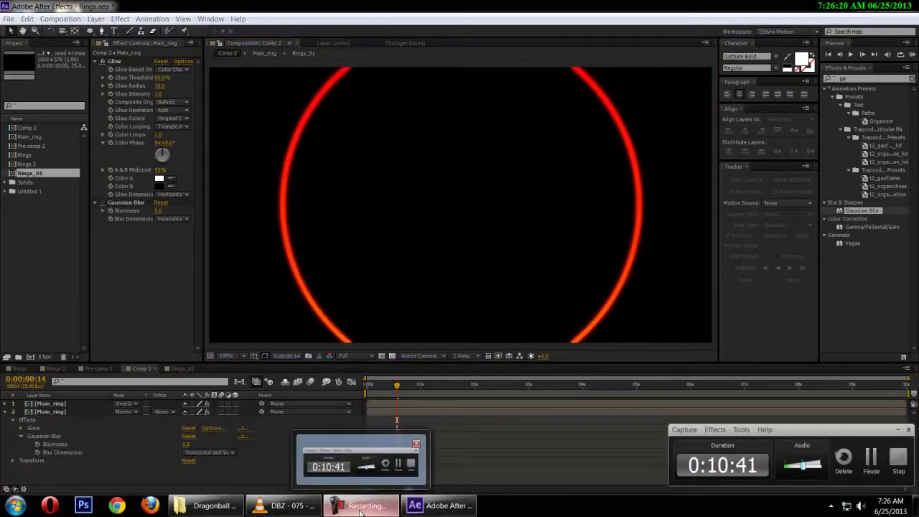